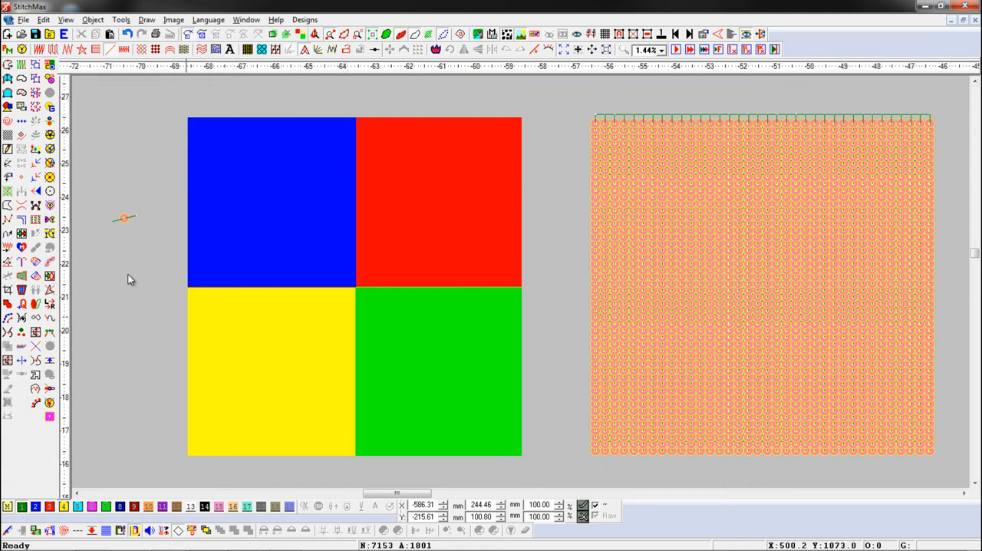
Step: Place one sample sequin on each of the four coloured squares, reusing the sequin beside the image
left_click(123, 221)
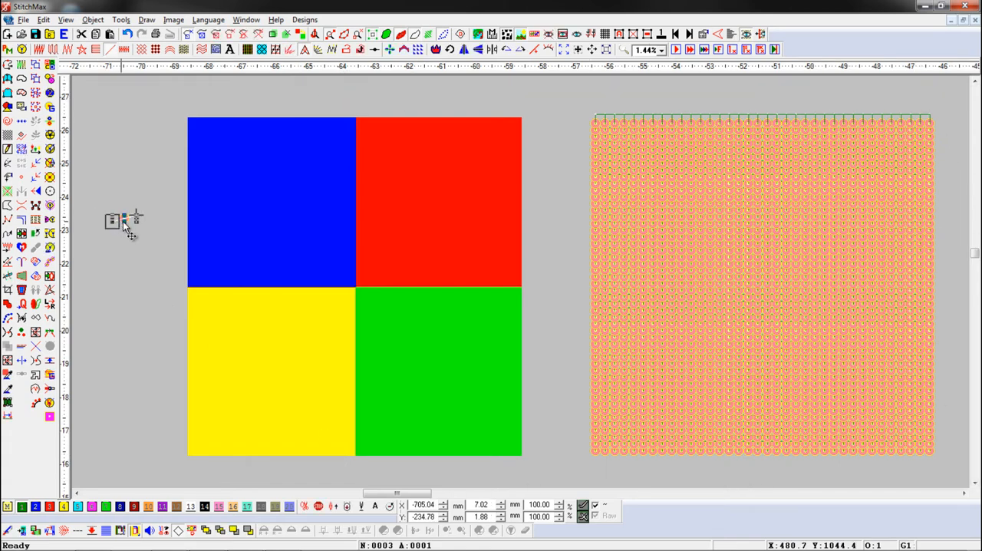
left_click_drag(127, 219, 445, 385)
left_click(215, 349)
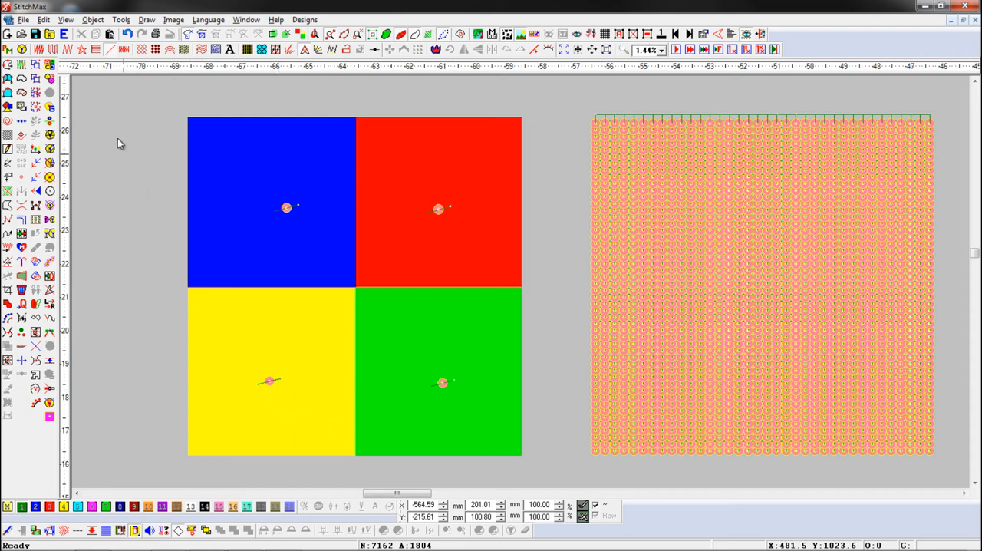
Step: Make all sequins in the sequin pallet alike as 3 mm circles and apply the sequin parameters
left_click(23, 49)
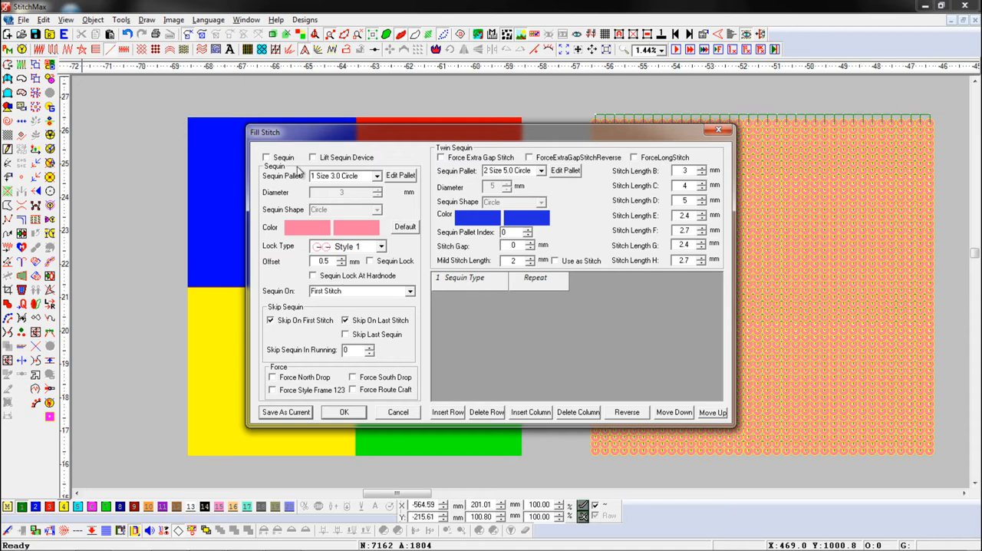
left_click(401, 176)
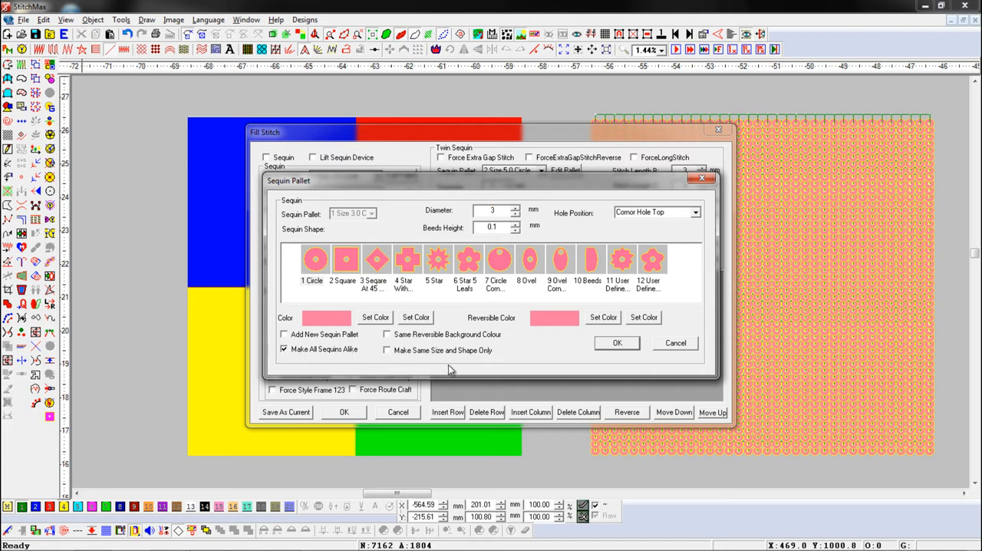
left_click(621, 345)
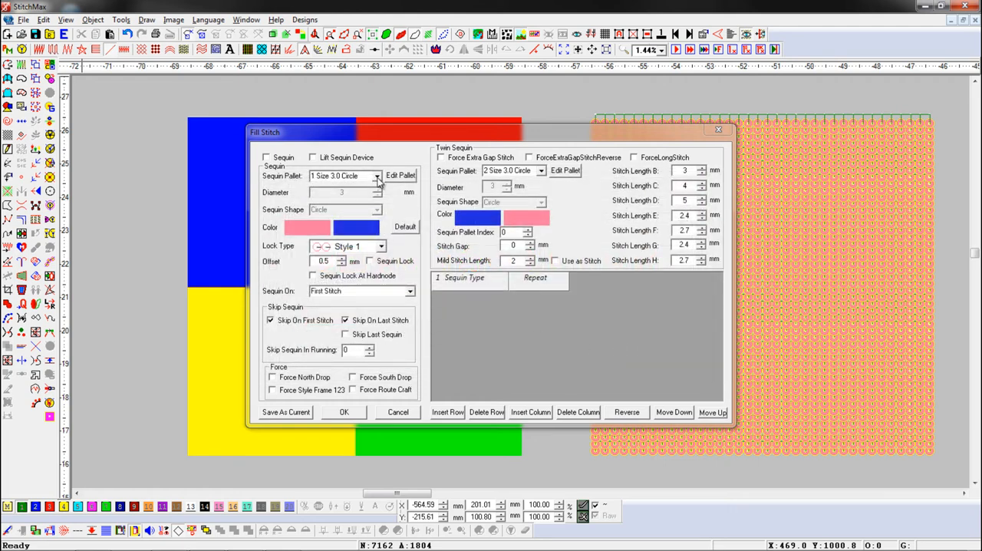
left_click(377, 177)
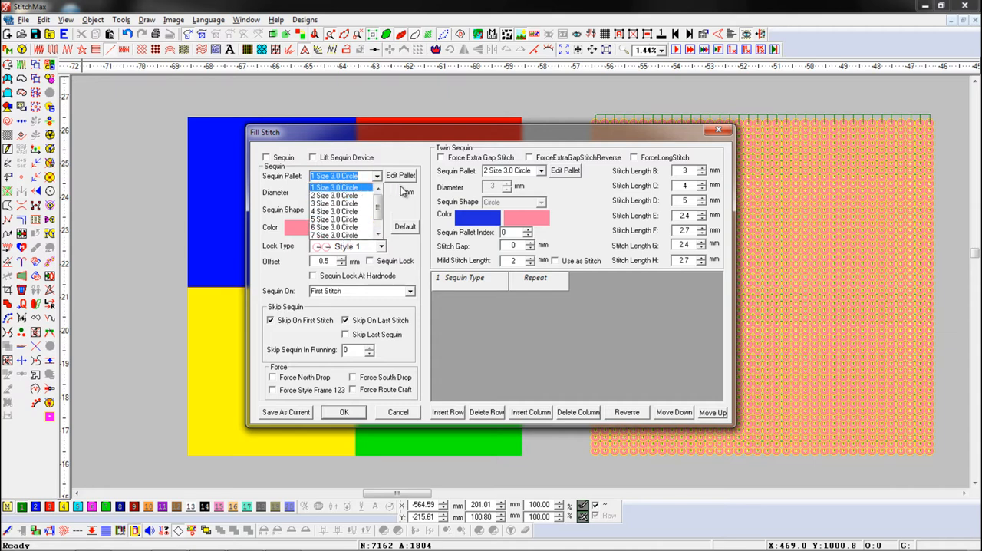
left_click(351, 414)
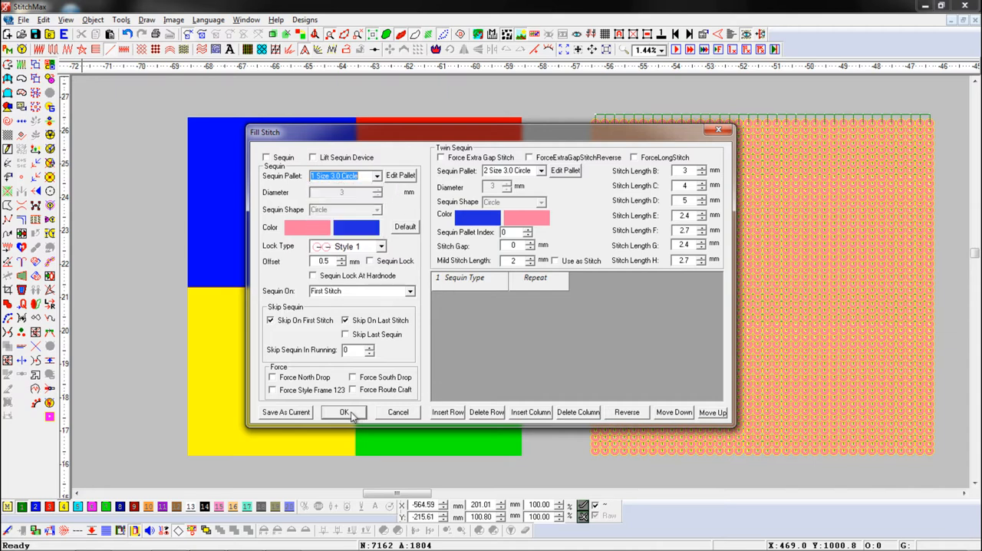
left_click(347, 413)
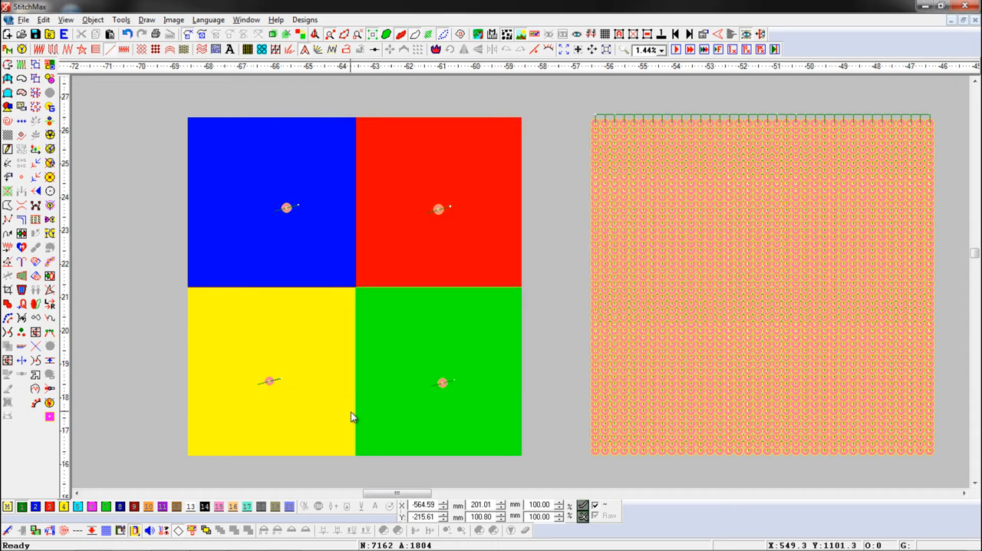
Step: Use Fuse Editing to assign sequin B to the red square's sample, C to the yellow and D to the green, keeping A on blue
left_click(53, 66)
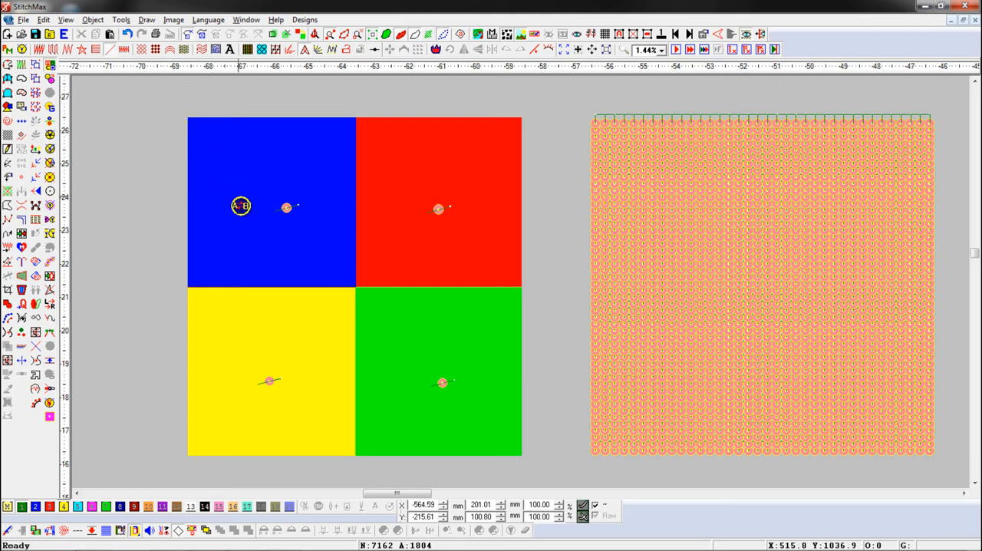
left_click_drag(255, 177, 306, 225)
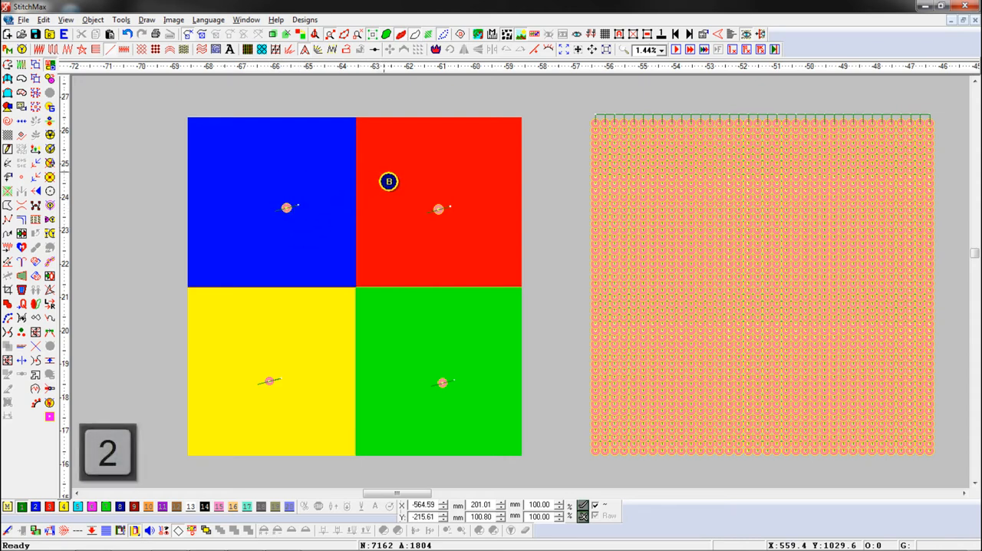
left_click_drag(386, 172, 451, 223)
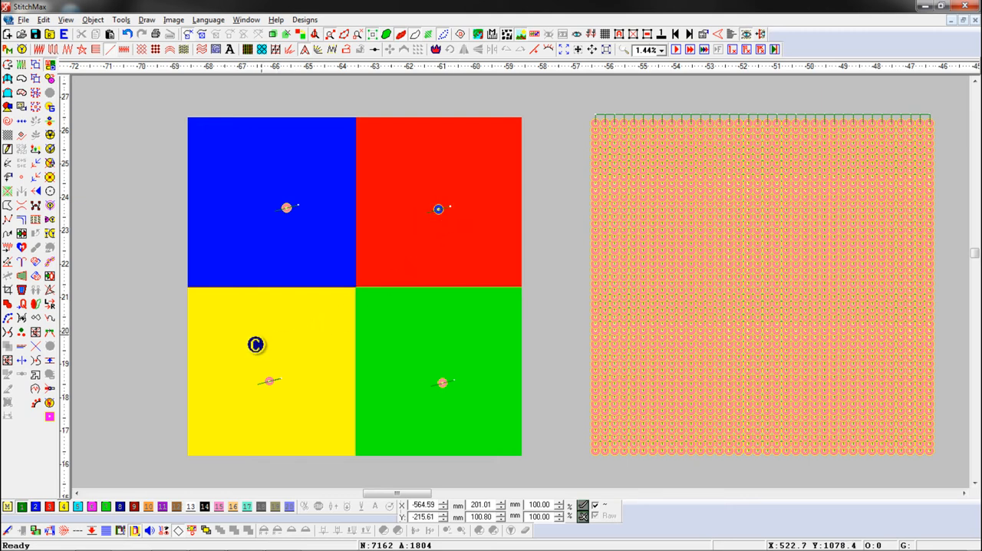
left_click_drag(247, 345, 300, 404)
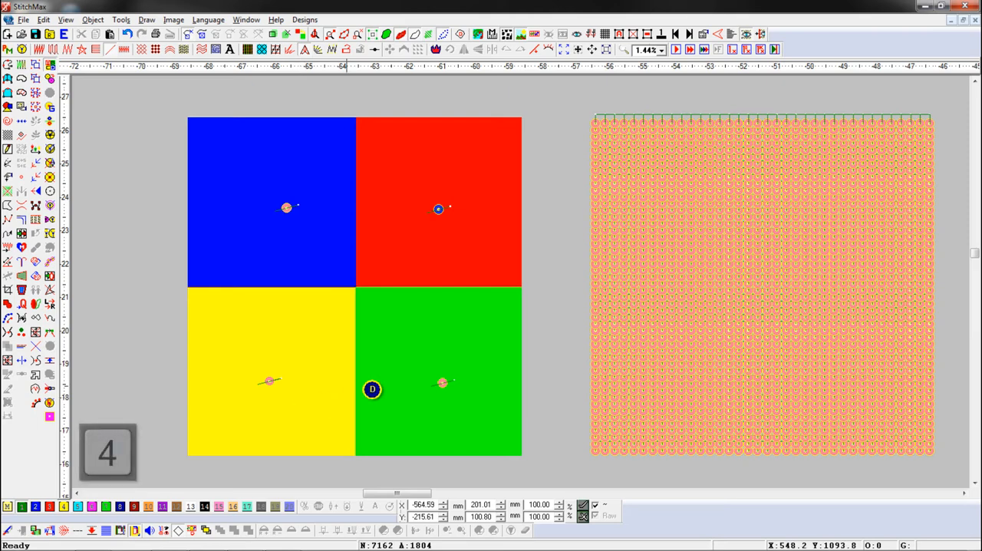
left_click_drag(397, 334, 479, 418)
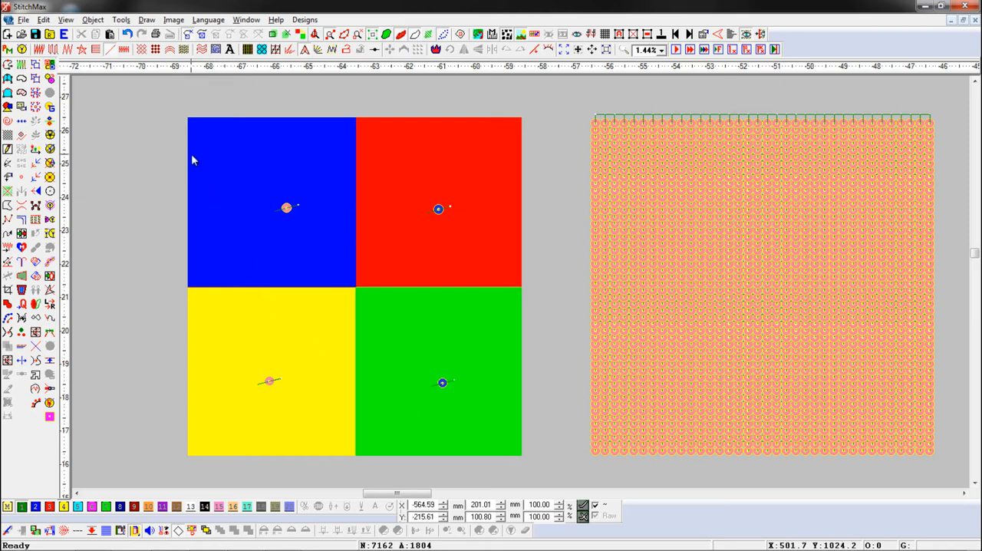
Step: Select the four sample sequins and give each the colour of the square beneath it
left_click_drag(191, 154, 472, 426)
key("ctrl+f")
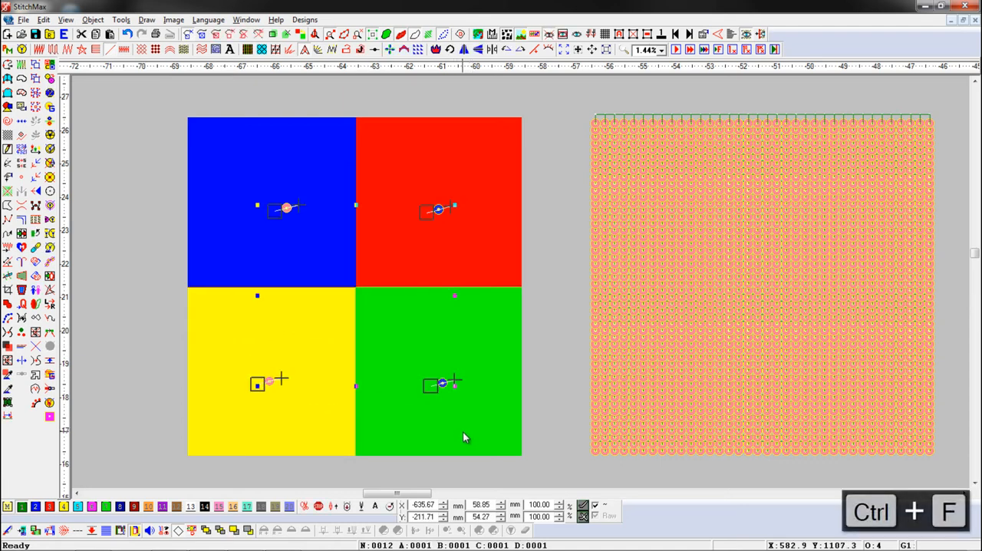
key("ctrl+f")
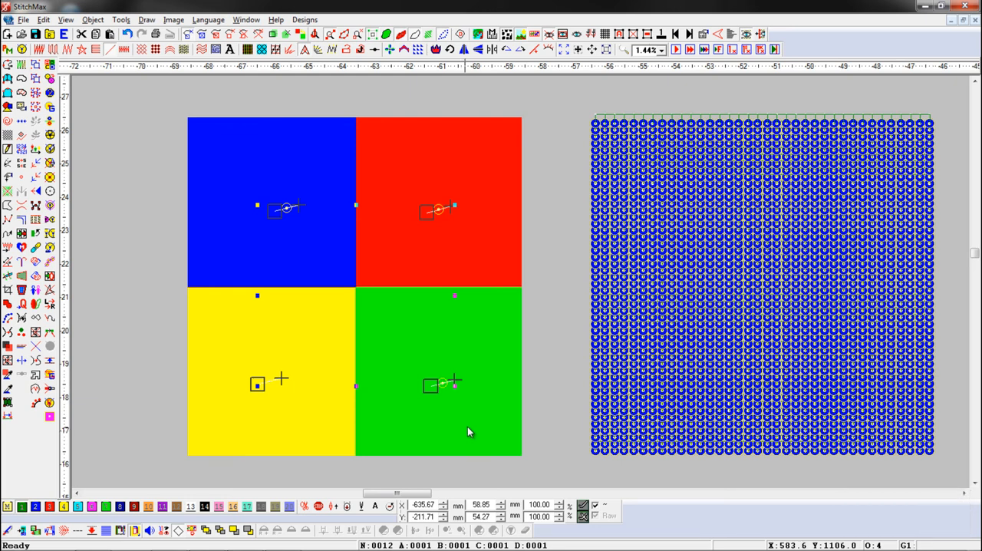
left_click(534, 390)
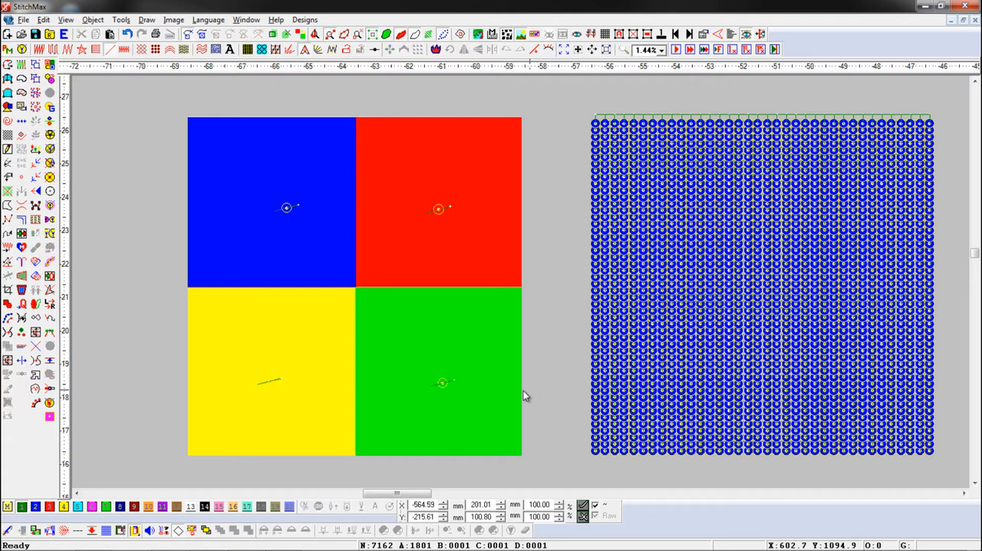
Step: Move the blue, red, yellow and green sample sequins off the image and stack them beside the blue square
left_click(288, 211)
left_click_drag(300, 217, 161, 196)
left_click(438, 208)
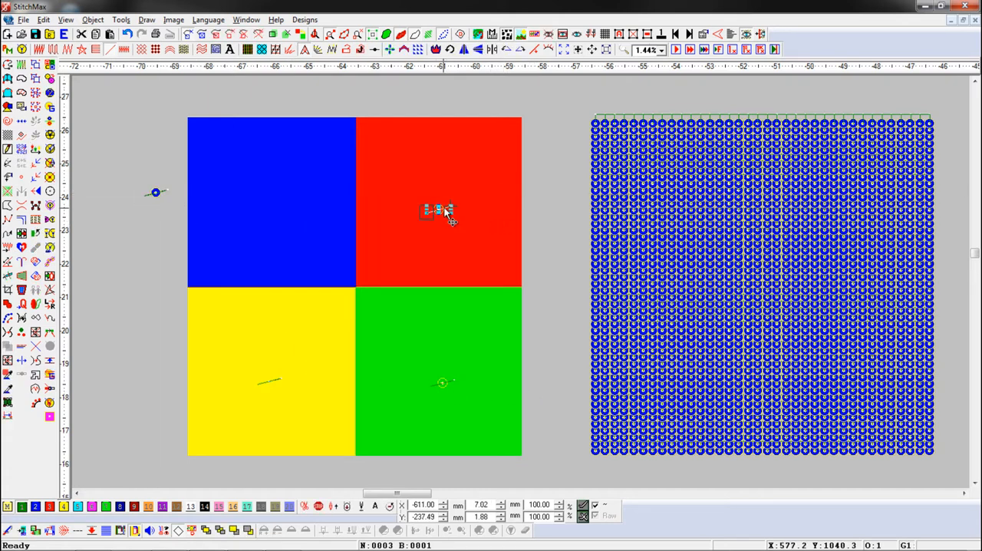
left_click_drag(438, 208, 158, 221)
left_click_drag(271, 381, 158, 241)
mouse_move(442, 382)
left_mouse_down()
mouse_move(164, 281)
mouse_move(156, 262)
left_mouse_up()
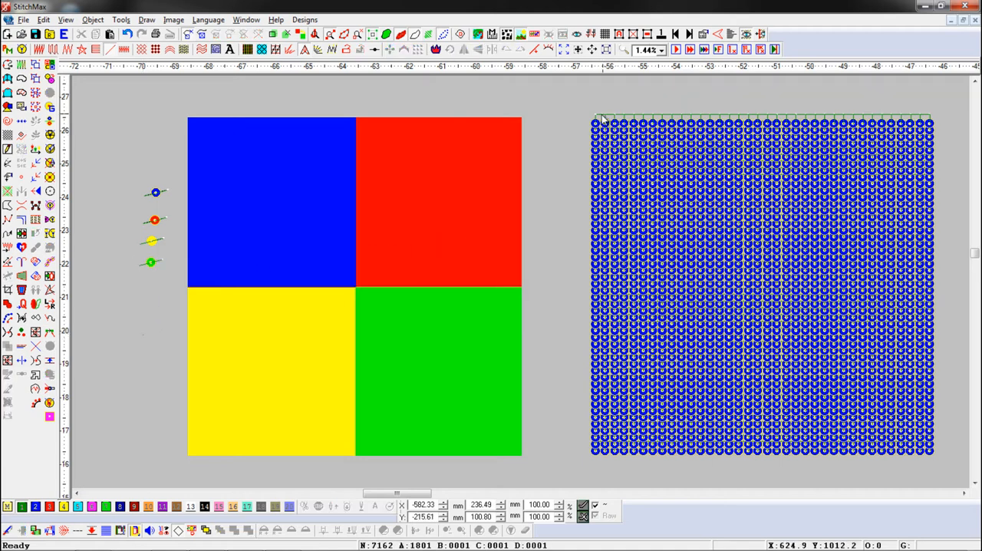
Step: Select the whole sequin fill and position it exactly over the four coloured squares
left_click_drag(584, 108, 905, 422)
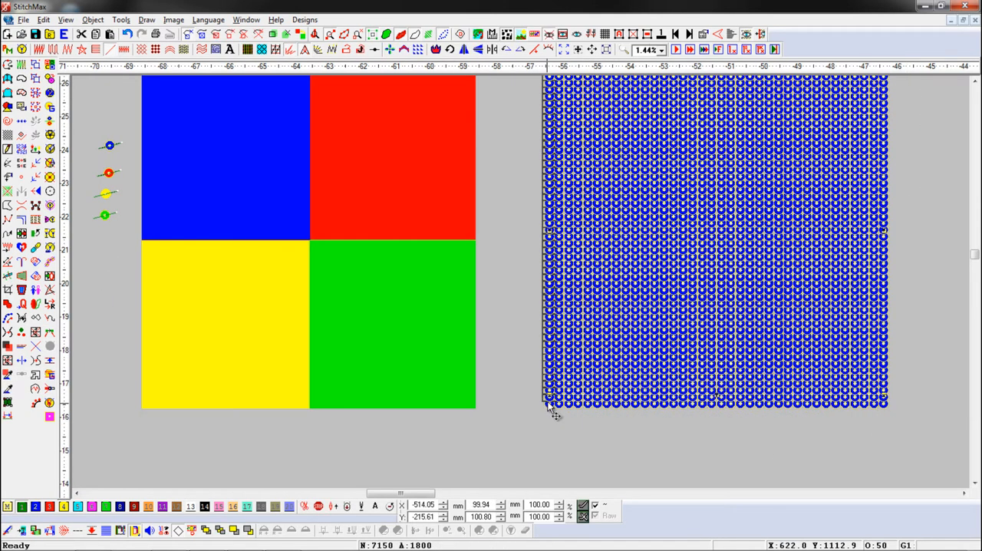
scroll(581, 357, "down", 1)
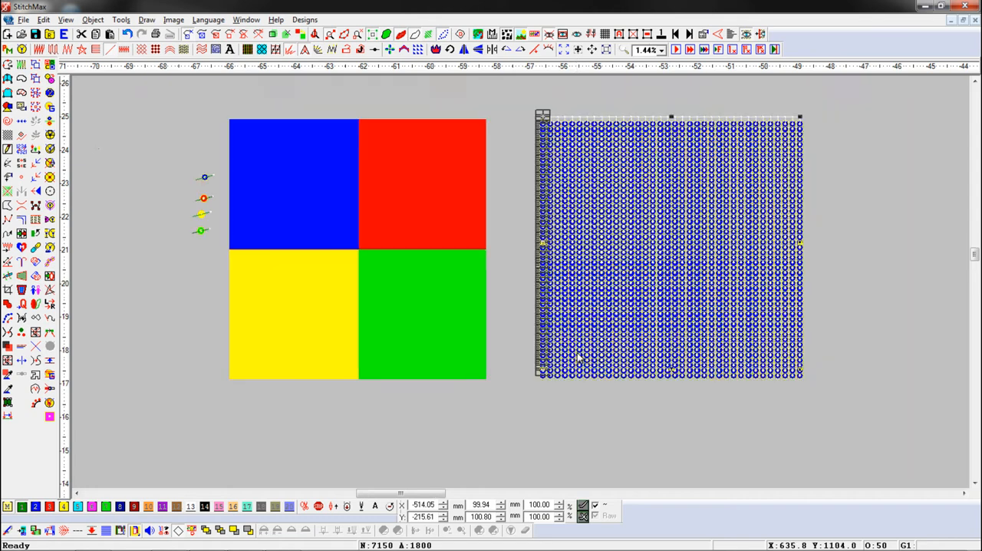
left_click_drag(619, 329, 305, 328)
key("x")
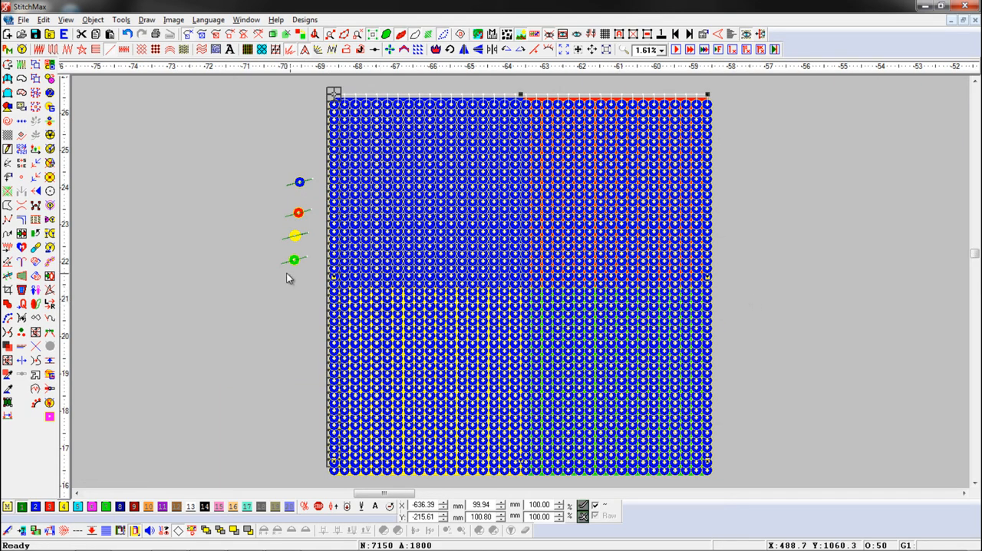
Step: Run Pickup SequinId on the placed fill to take sequin IDs from the image colours beneath it
left_click(54, 248)
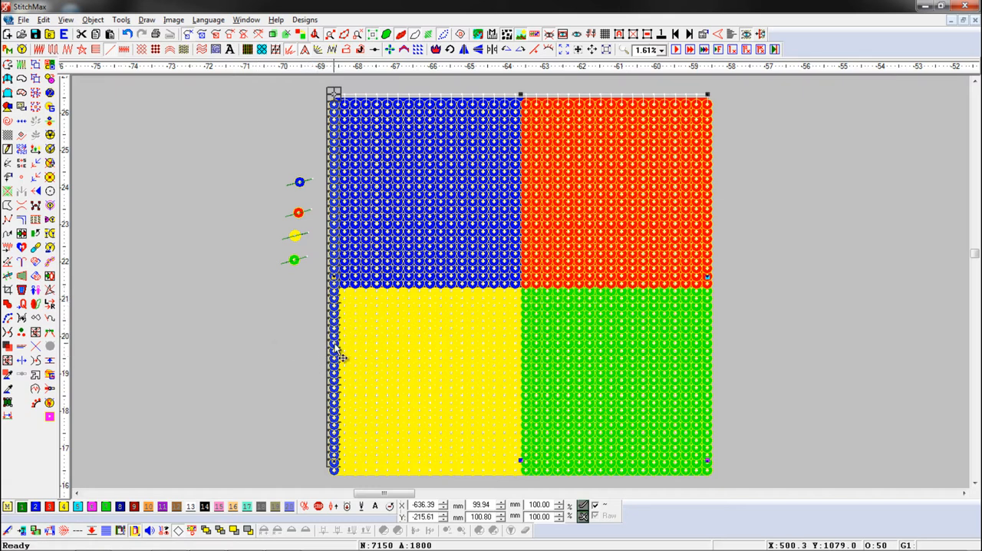
left_click(254, 462)
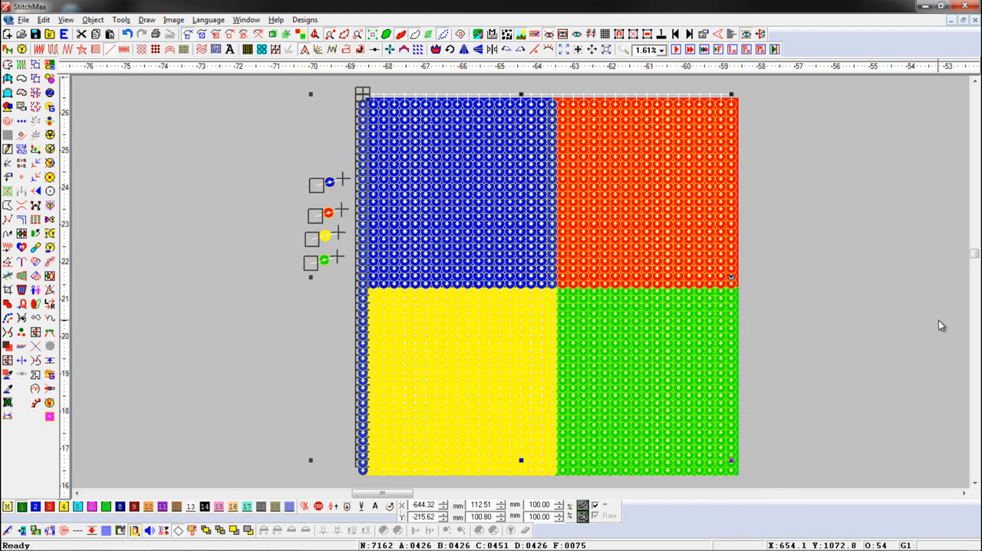
left_click(879, 310)
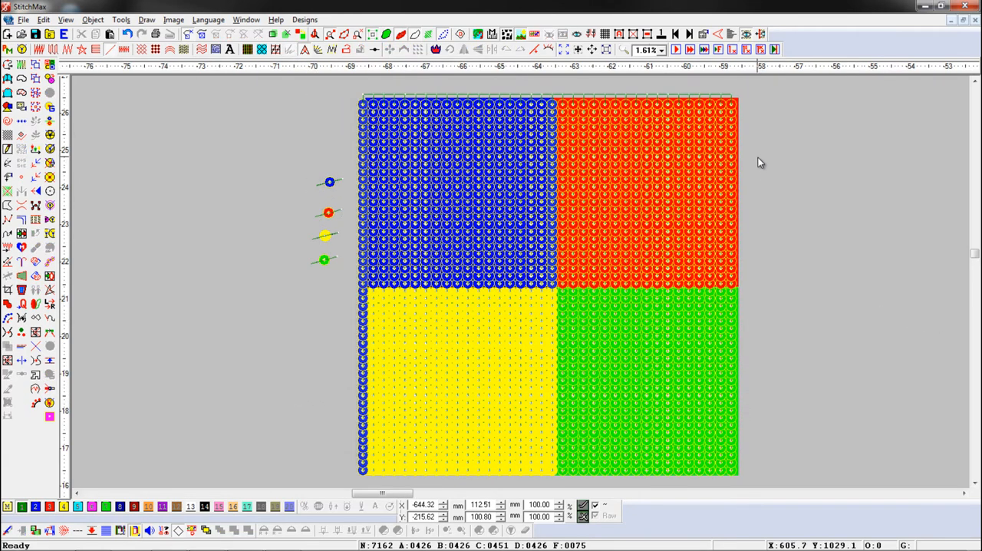
Step: Limit Pickup Sequin IDs to 1 through 4 in the application properties by excluding IDs 5 to 8
left_click(732, 49)
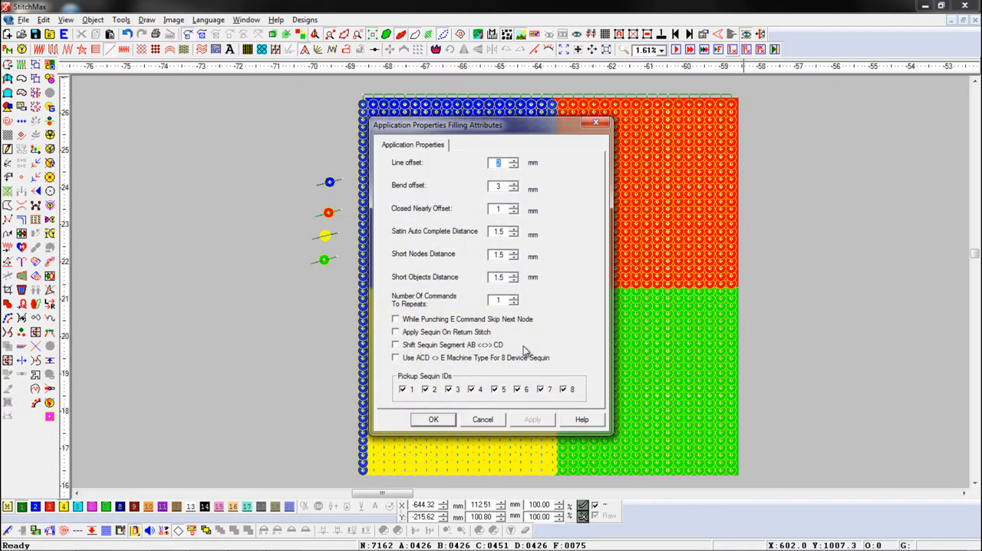
left_click(496, 389)
left_click(519, 389)
left_click(564, 389)
left_click(445, 423)
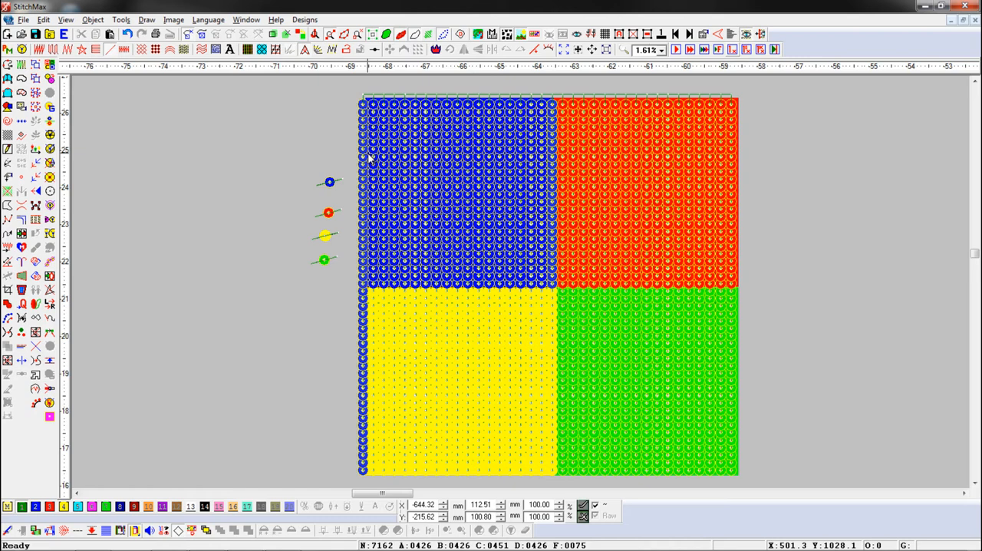
Step: Select everything except the four sample sequins and pick up the sequin IDs again with the restricted set
key("ctrl+a")
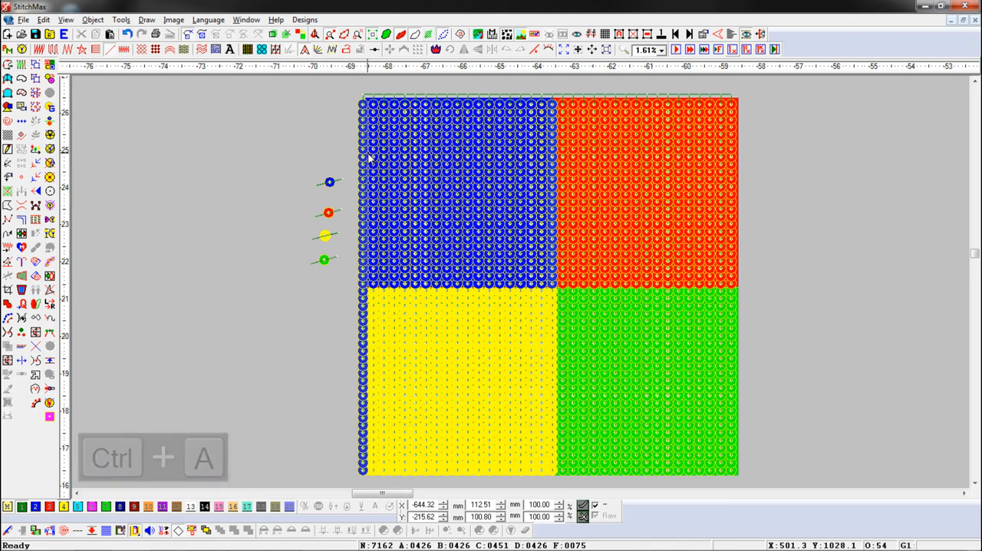
left_click(334, 182, "ctrl")
left_click(333, 214, "ctrl")
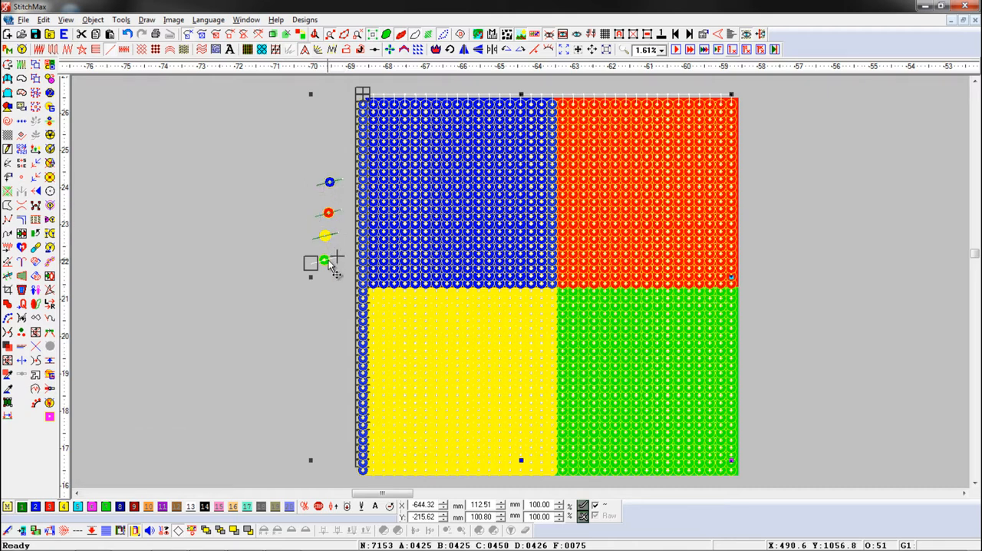
left_click(330, 264, "ctrl")
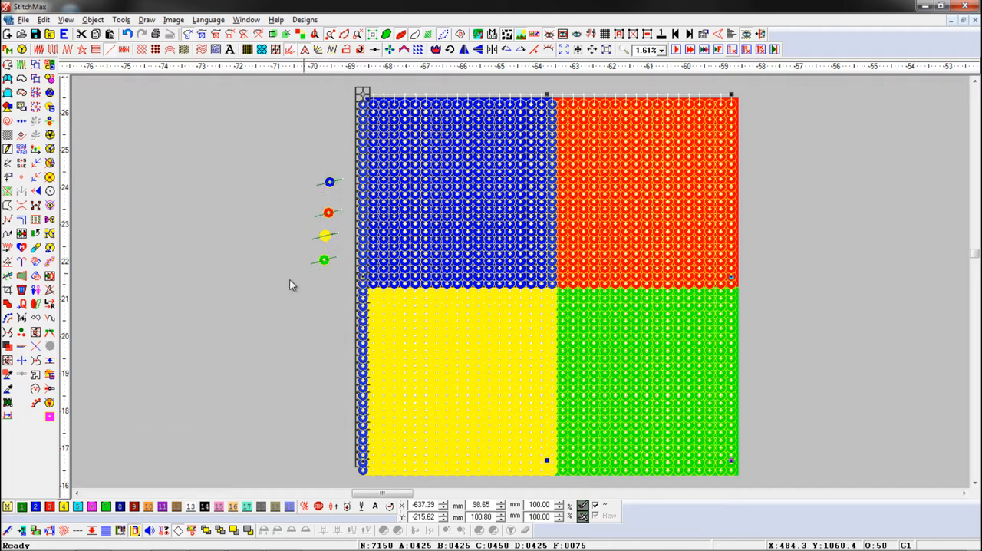
left_click(50, 247)
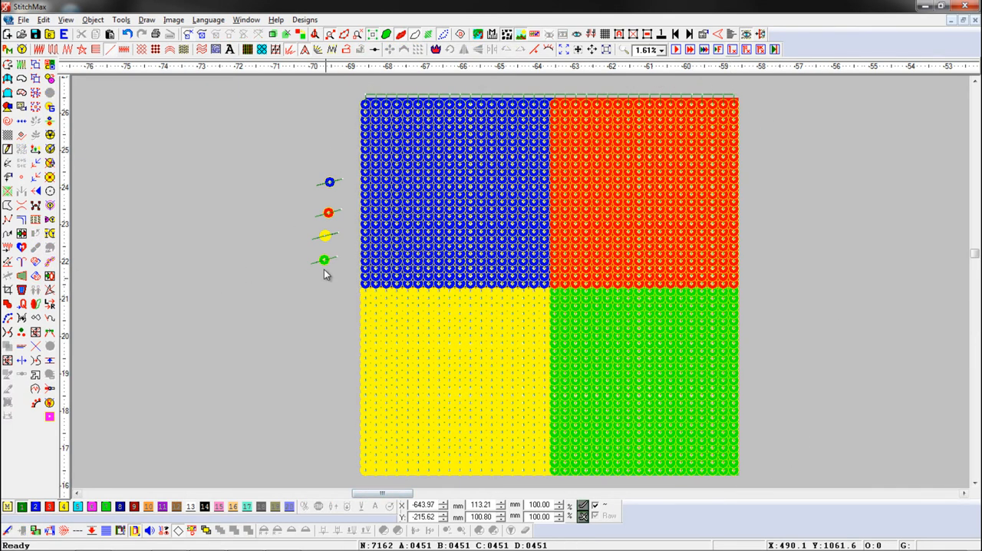
Step: Move each sample sequin next to its matching square, with blue and yellow on one side and red and green on the other
left_click(328, 183)
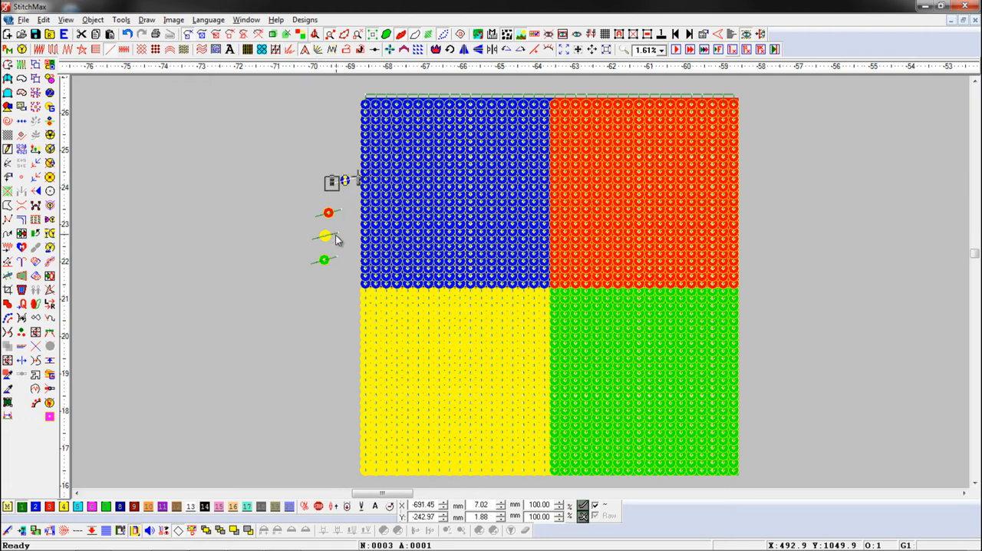
left_click_drag(328, 214, 750, 179)
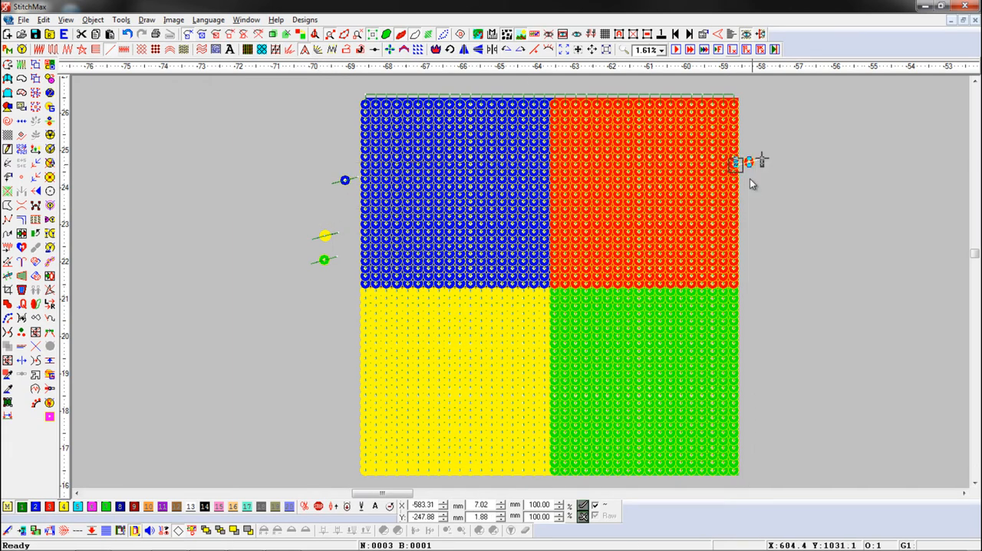
left_click(321, 238)
left_click_drag(321, 238, 342, 384)
left_click(330, 261)
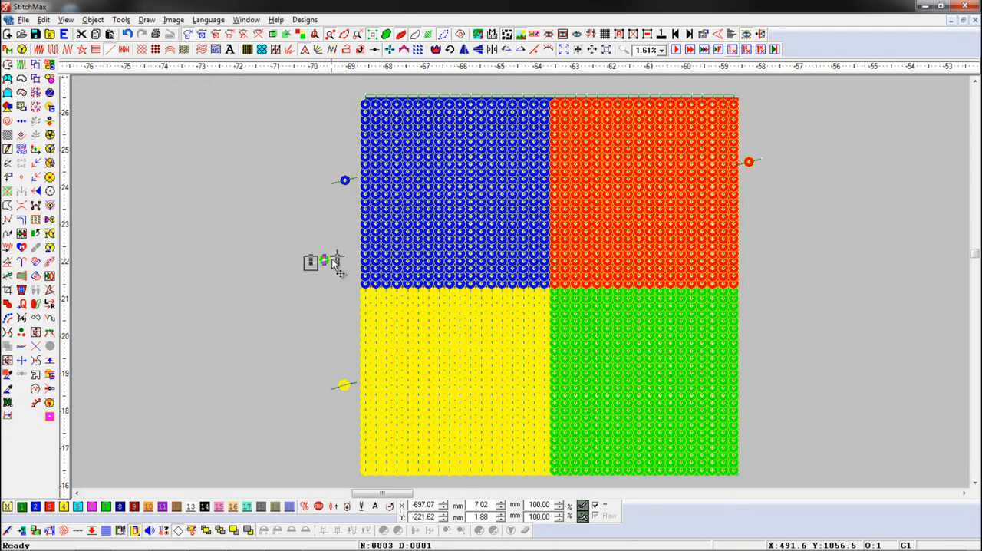
left_click_drag(336, 262, 763, 339)
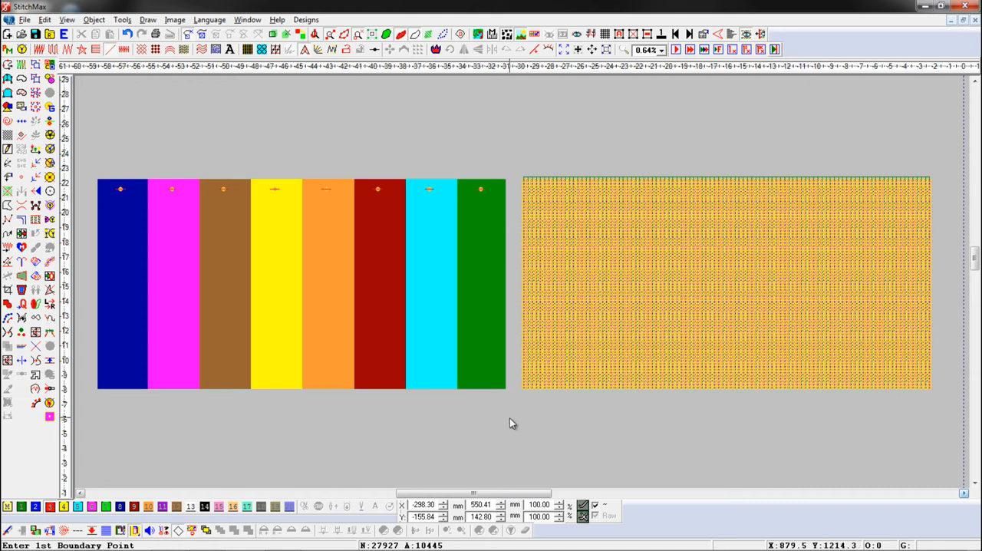
Step: Allow all eight Pickup Sequin IDs, 1 through 8, in the application properties
left_click(733, 35)
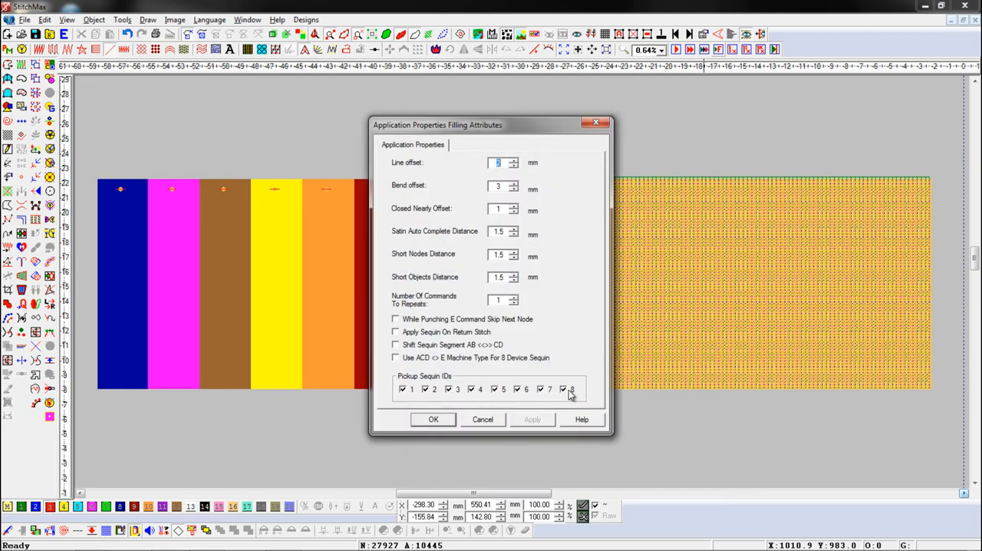
left_click(434, 419)
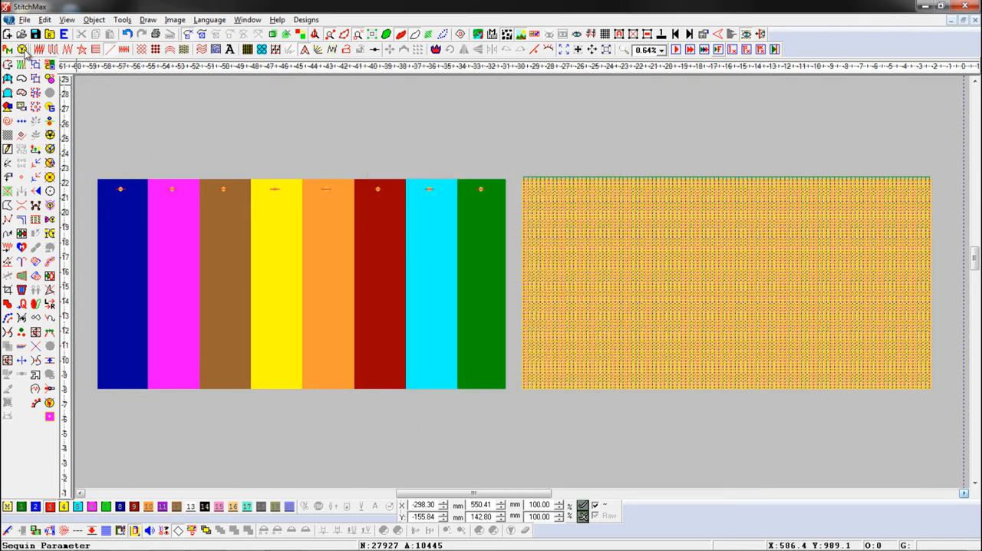
Step: Reset the sequin parameters to default colours and make all palette sequins alike as 3 mm circles
left_click(23, 50)
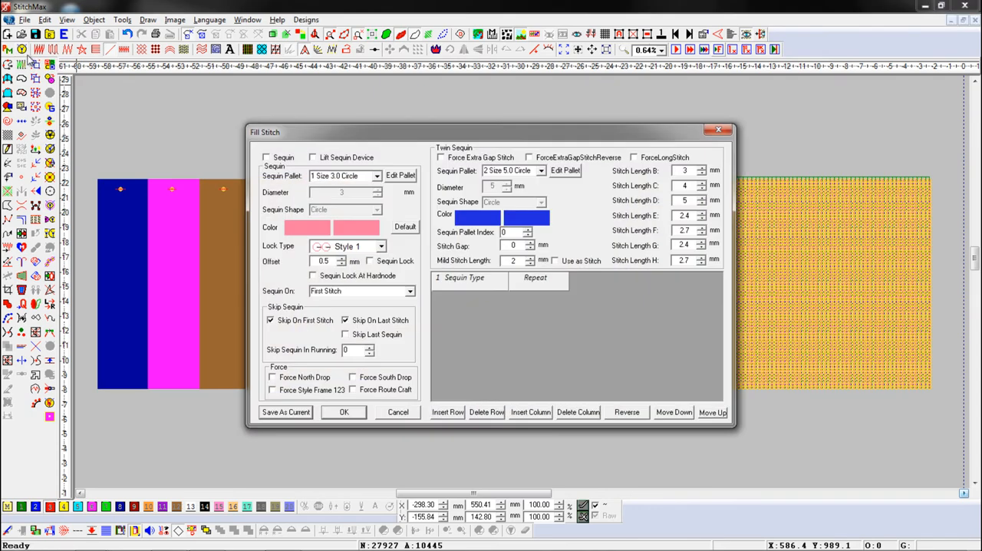
left_click(397, 230)
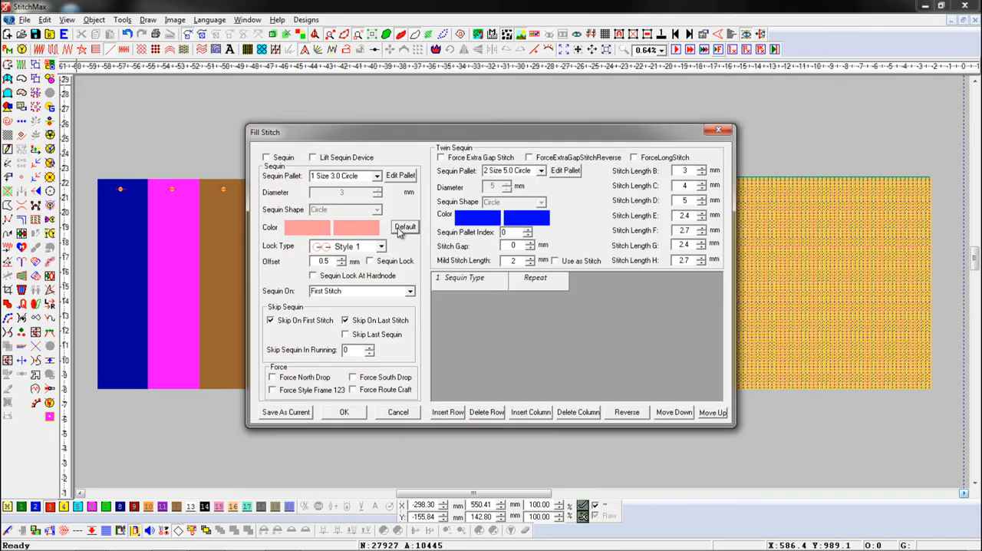
left_click(395, 178)
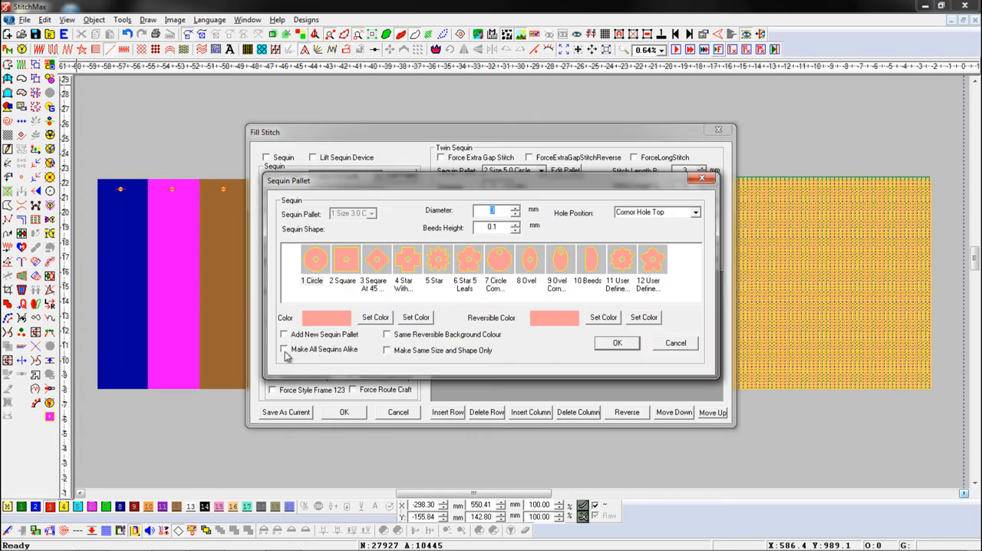
left_click(615, 344)
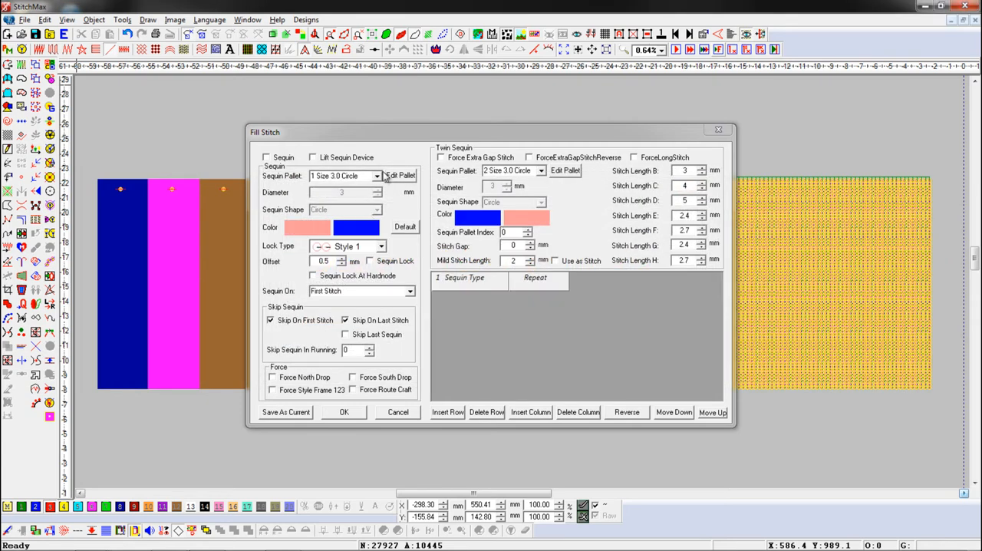
left_click(378, 176)
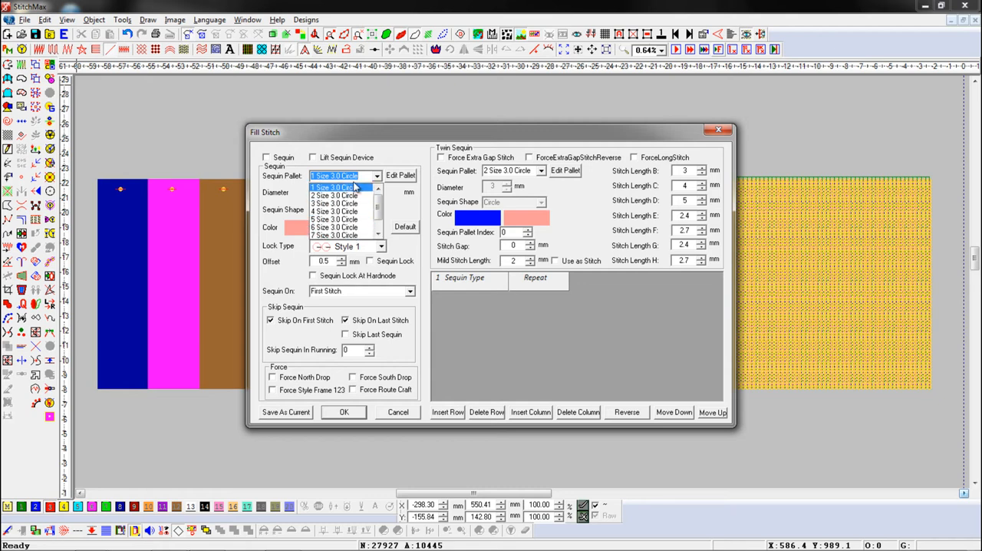
left_click(344, 413)
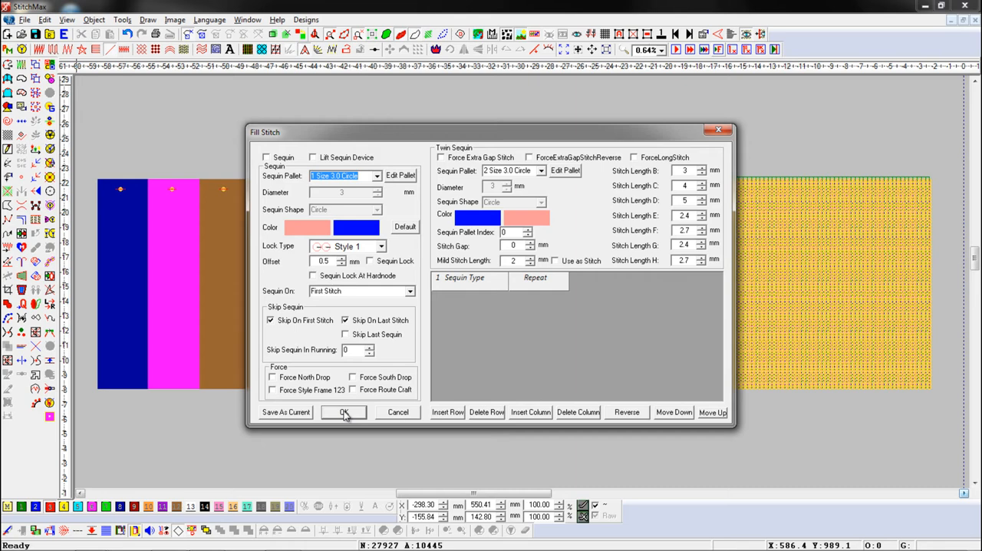
left_click(344, 413)
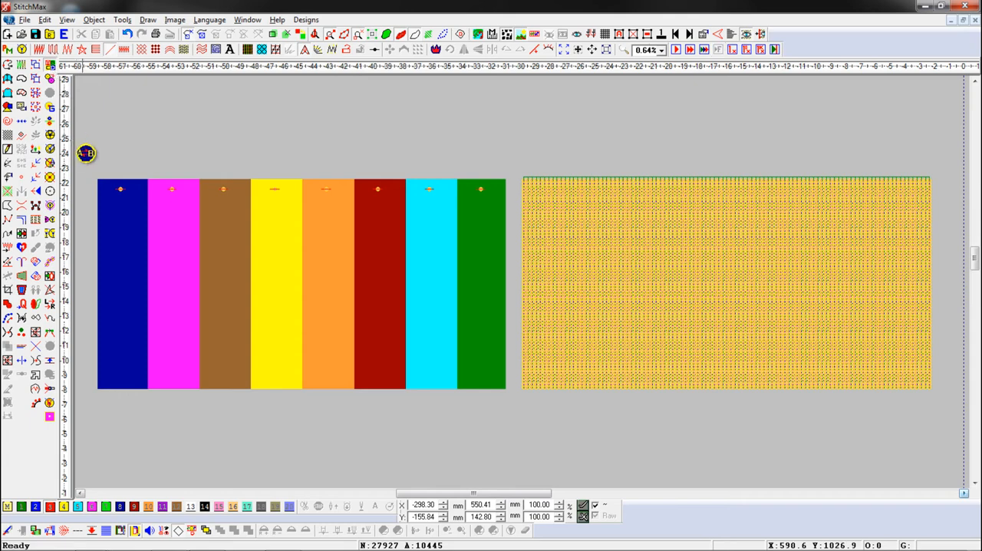
Step: Assign sequin IDs 1 to 4 to the sample sequins on the blue, magenta, brown and yellow stripes, in that order
key("1")
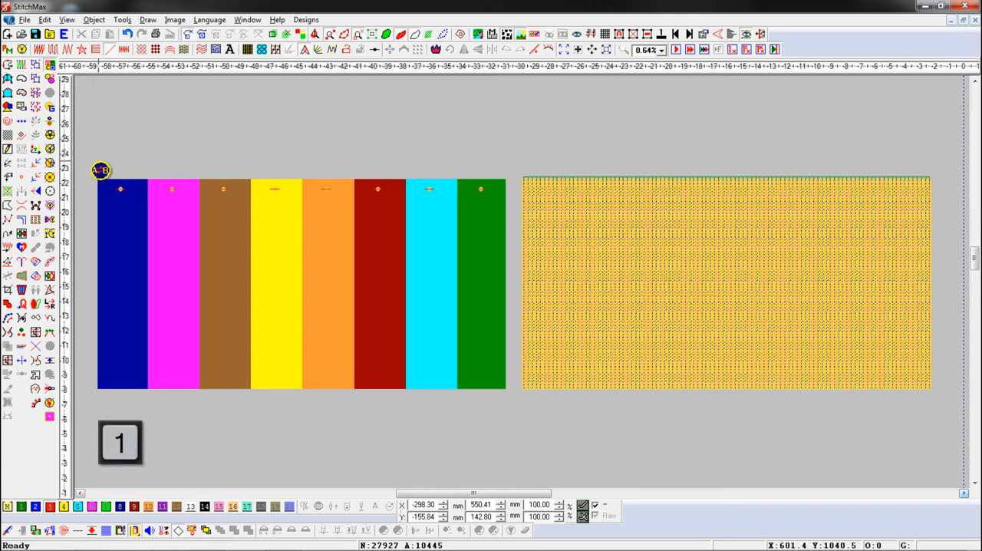
left_click_drag(106, 165, 137, 197)
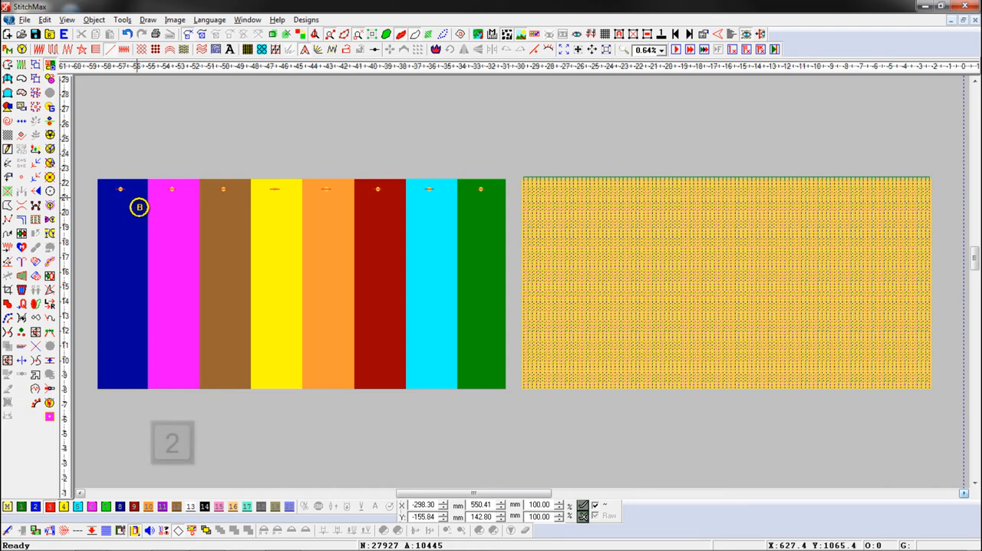
left_click_drag(151, 173, 184, 198)
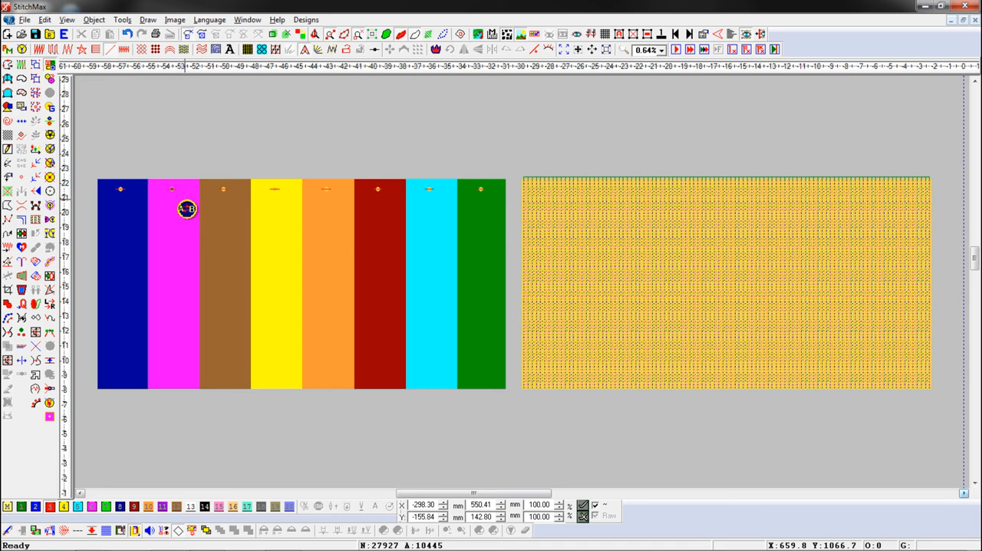
key("3")
left_click_drag(204, 166, 238, 205)
key("4")
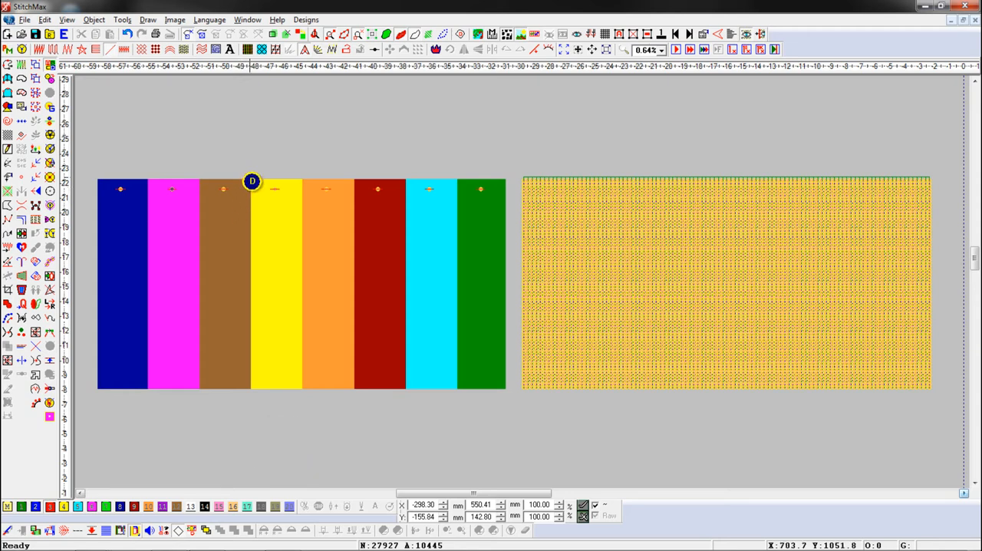
left_click_drag(251, 172, 289, 201)
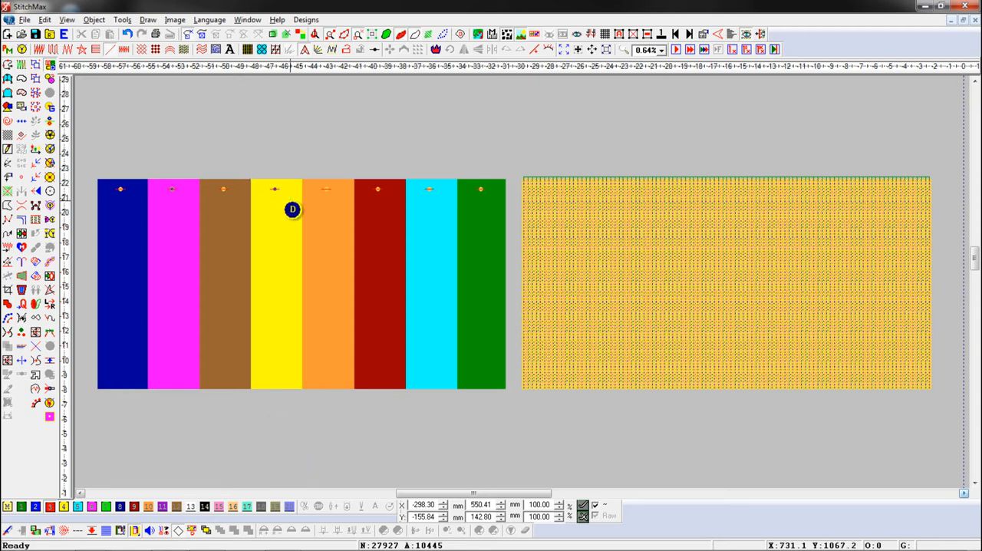
Step: Assign sequin IDs 5 to 8 to the sample sequins on the orange, dark red, cyan and green stripes, in that order
key("5")
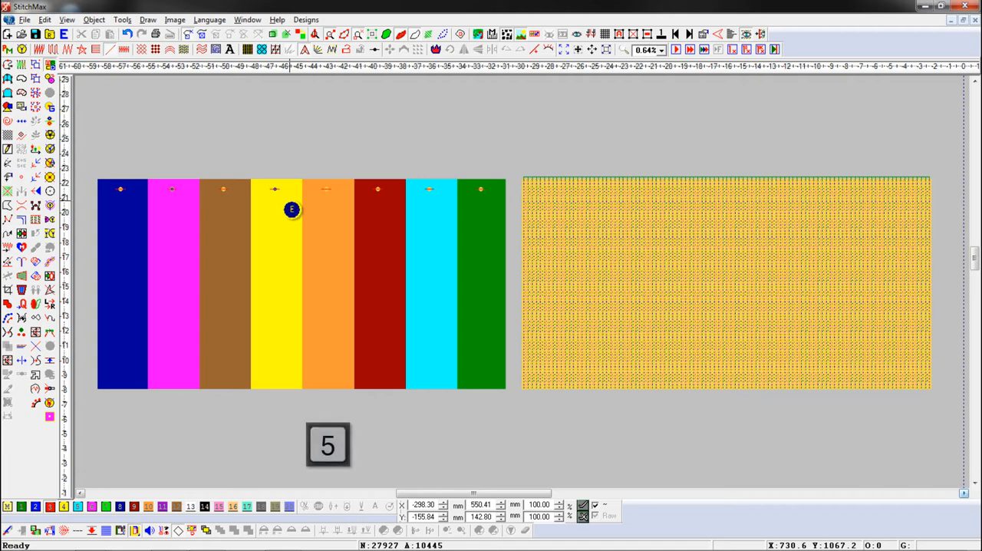
left_click_drag(312, 167, 344, 208)
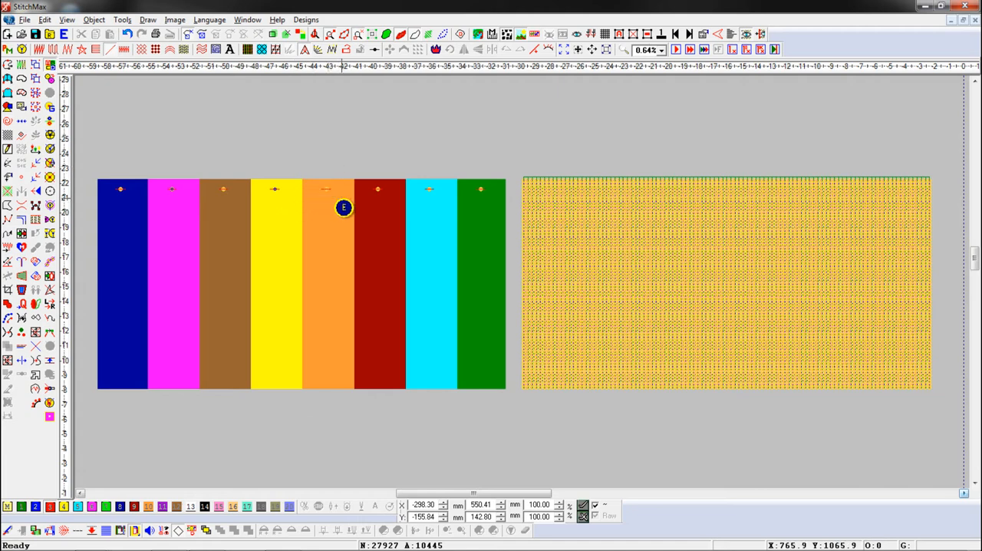
key("6")
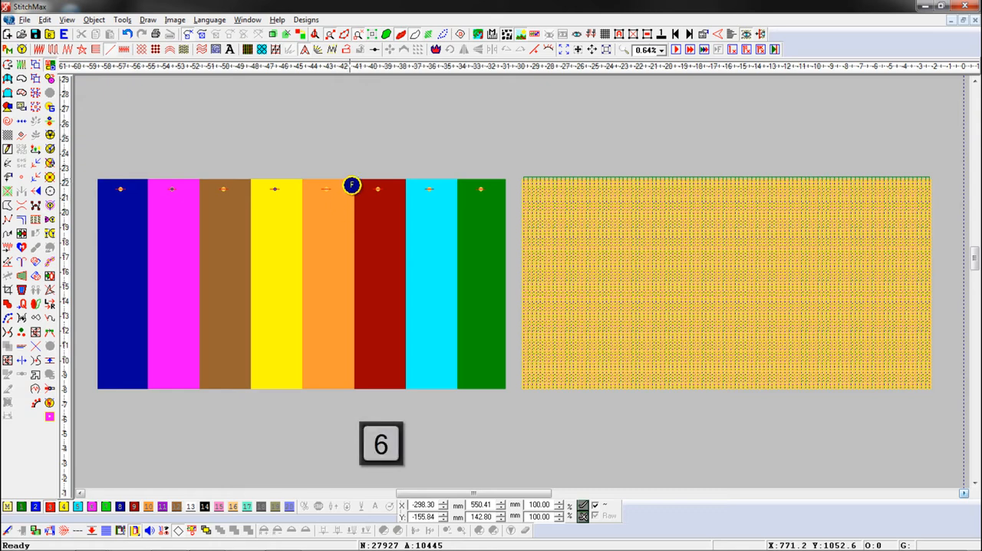
left_click_drag(368, 191, 395, 213)
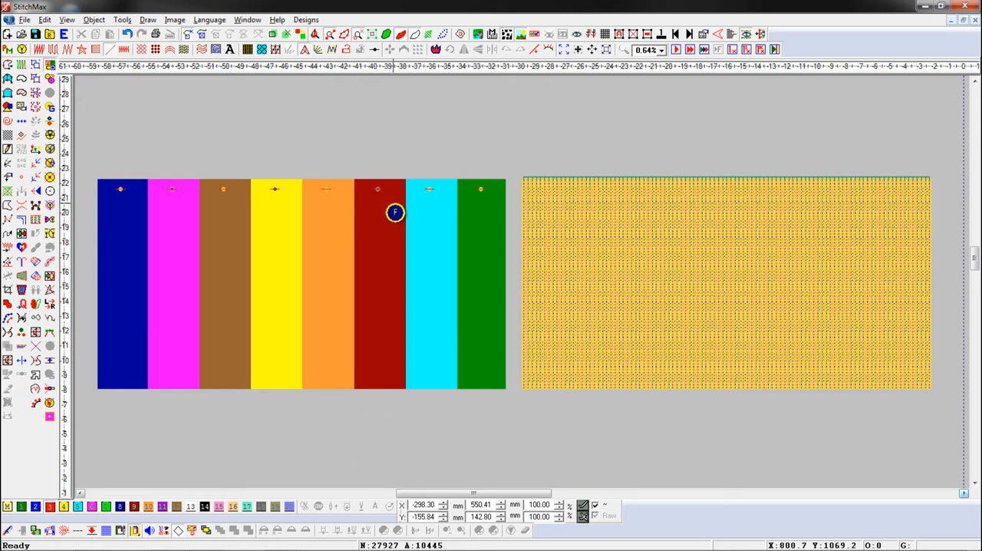
key("7")
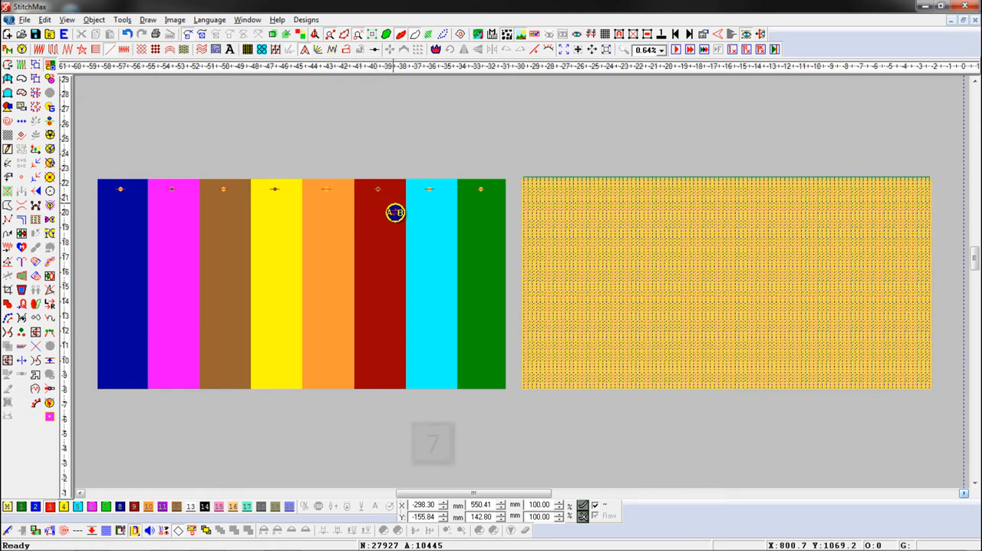
left_click_drag(406, 167, 443, 199)
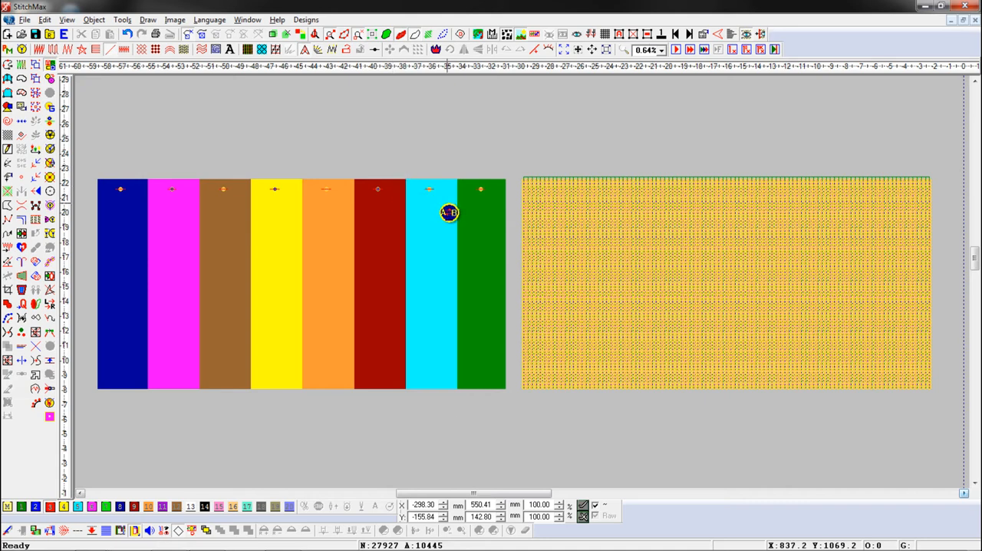
key("8")
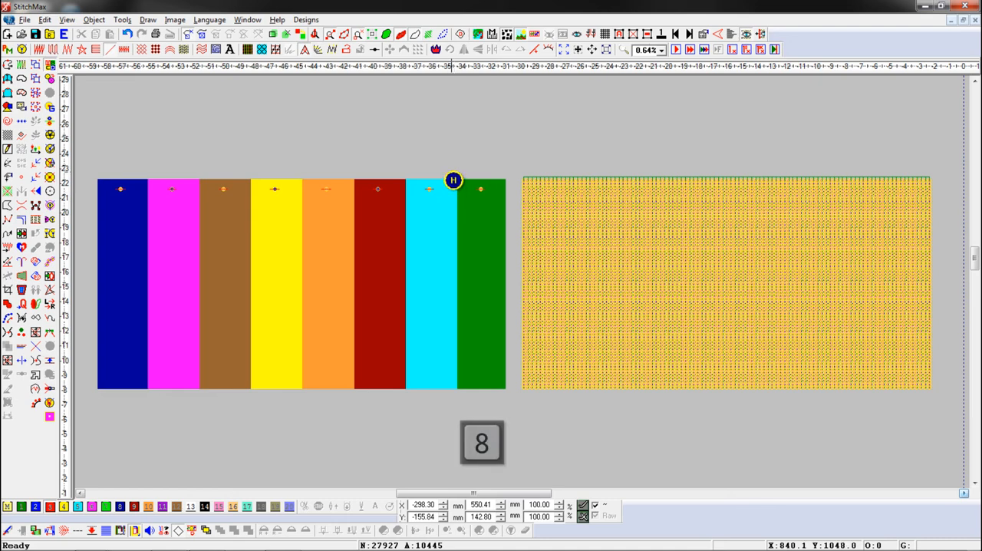
left_click_drag(454, 179, 496, 212)
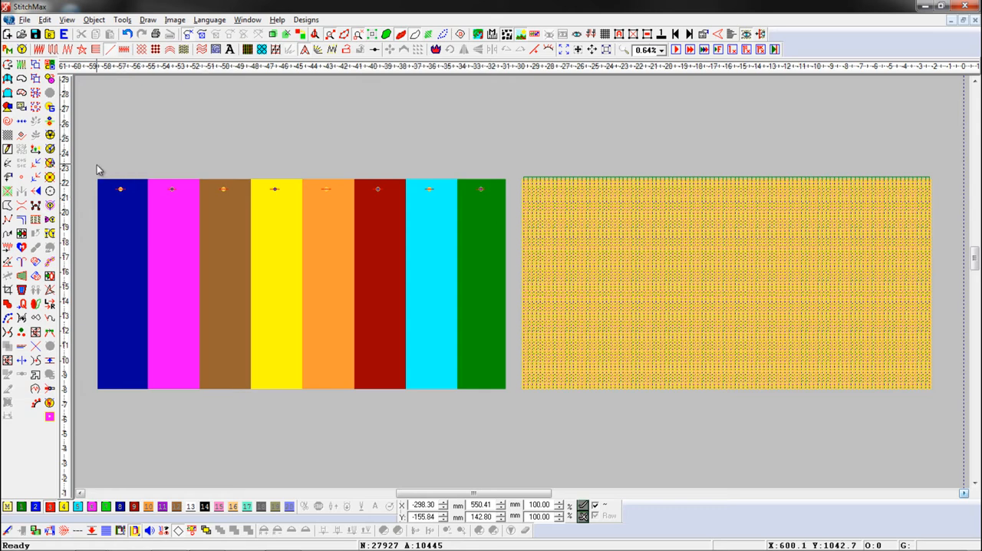
Step: Give the eight sample sequins the stripe colours beneath them and move the samples just above the striped image
left_click_drag(106, 167, 339, 224)
left_click_drag(414, 220, 499, 212)
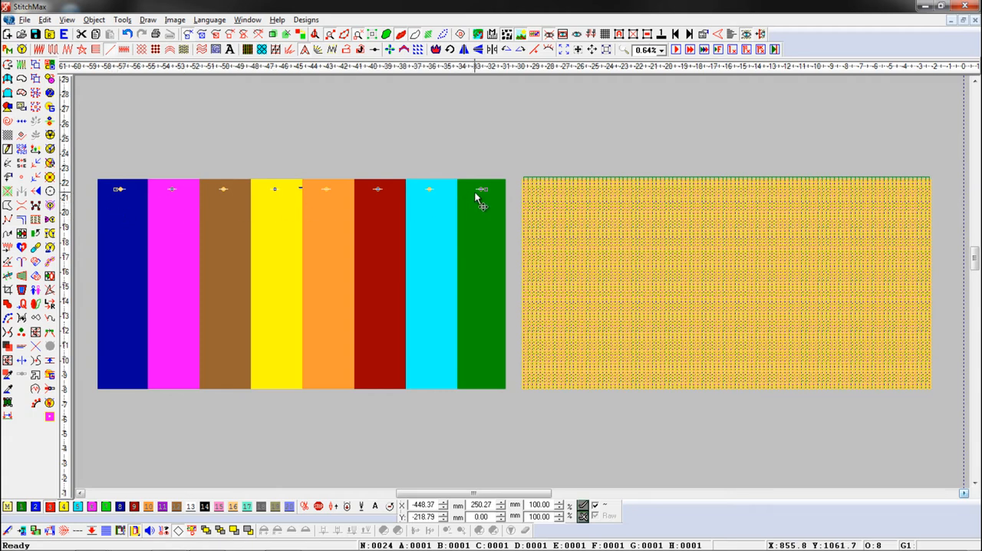
key("ctrl+f")
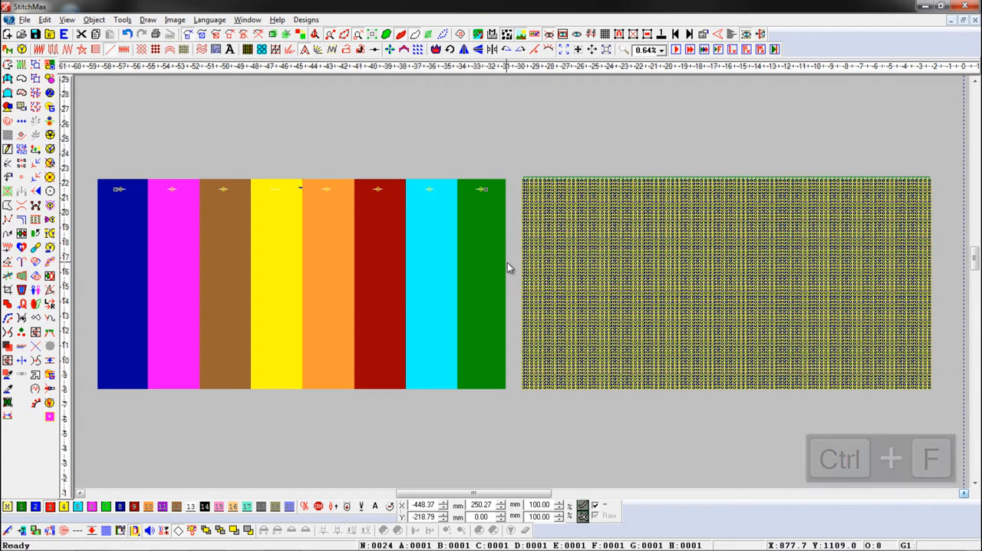
left_click(329, 189)
left_click_drag(332, 172, 333, 164)
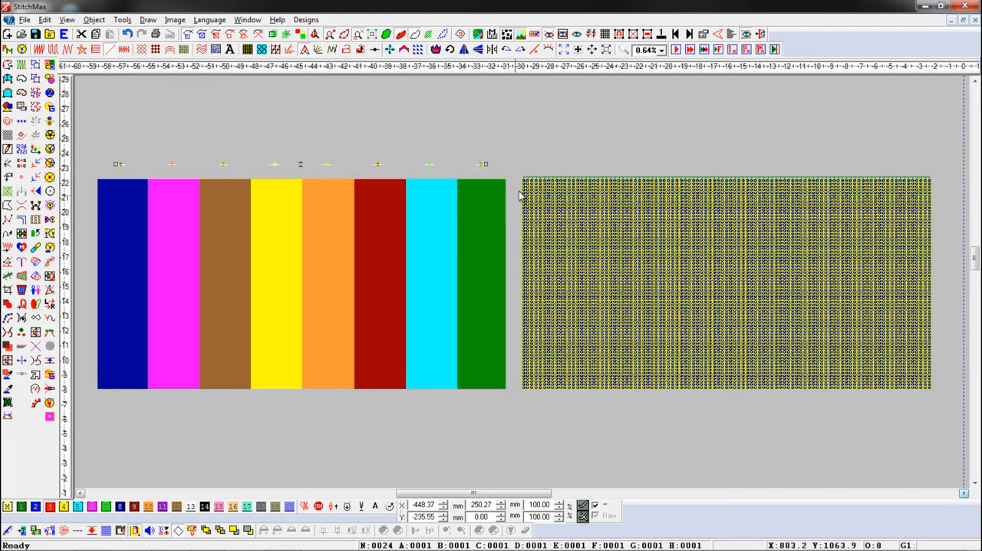
Step: Select the whole rectangular sequin fill and move it on top of the eight-colour striped image
left_click_drag(516, 175, 890, 400)
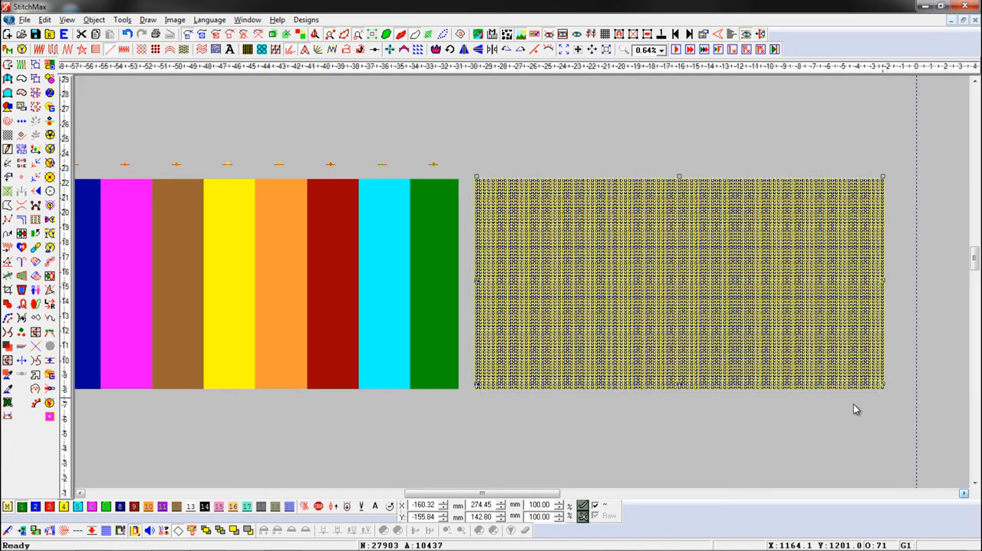
scroll(356, 381, "down", 1)
left_click_drag(560, 330, 235, 355)
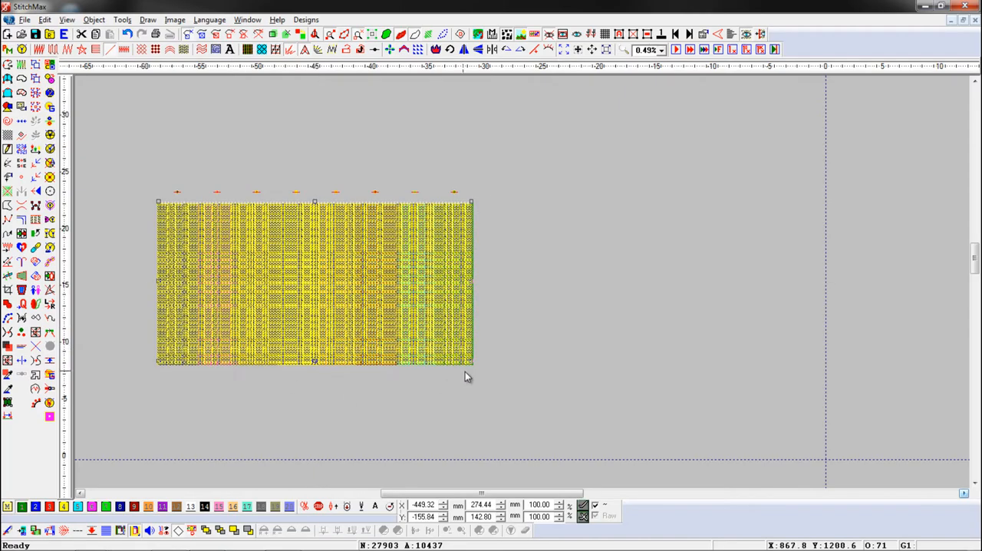
Step: Nudge the fill 1.5 mm to the right to align it with the image and run Pickup SequinId on it
key("x")
key("Right")
key("Right")
key("Right")
key("Right")
key("Right")
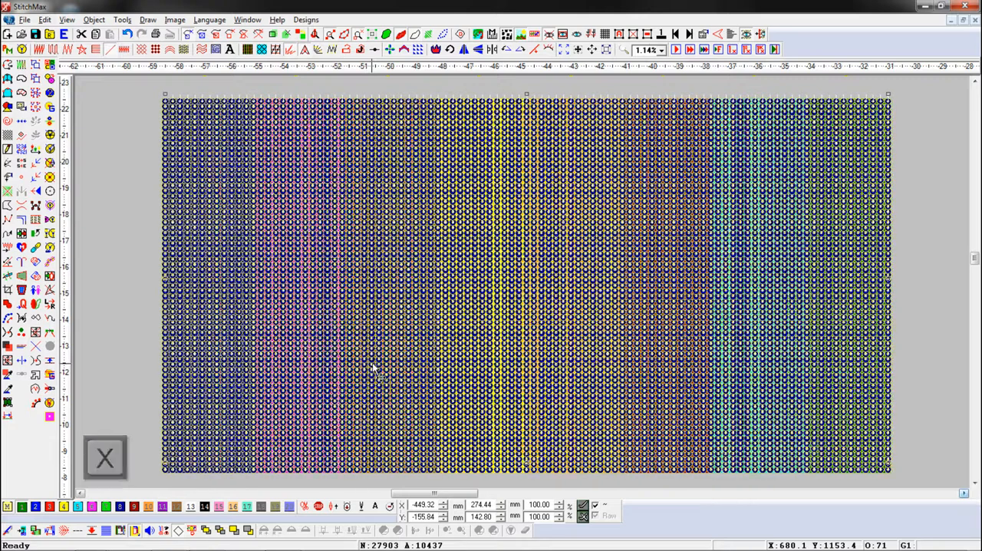
left_click(50, 250)
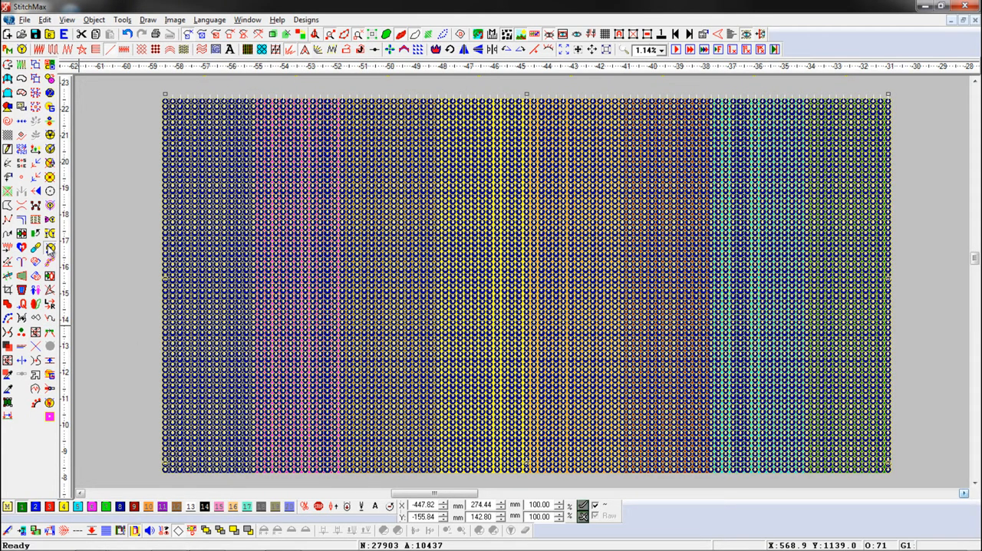